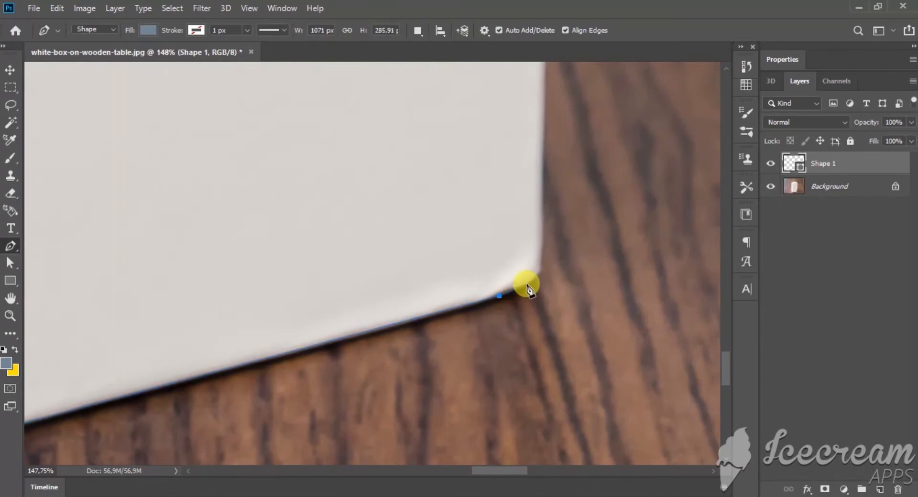
Step: Continue the Pen shape outline around the rounded bottom-right corner of the box's right face and up its outer edge
{"action": "left_click_drag", "start_coordinate": [542, 251], "coordinate": [539, 223]}
{"action": "left_click", "coordinate": [541, 251], "text": "alt"}
{"action": "left_click_drag", "start_coordinate": [540, 163], "coordinate": [530, 273]}
{"action": "mouse_move", "coordinate": [506, 157]}
{"action": "left_mouse_down"}
{"action": "mouse_move", "coordinate": [497, 180]}
{"action": "mouse_move", "coordinate": [522, 260]}
{"action": "left_mouse_up"}
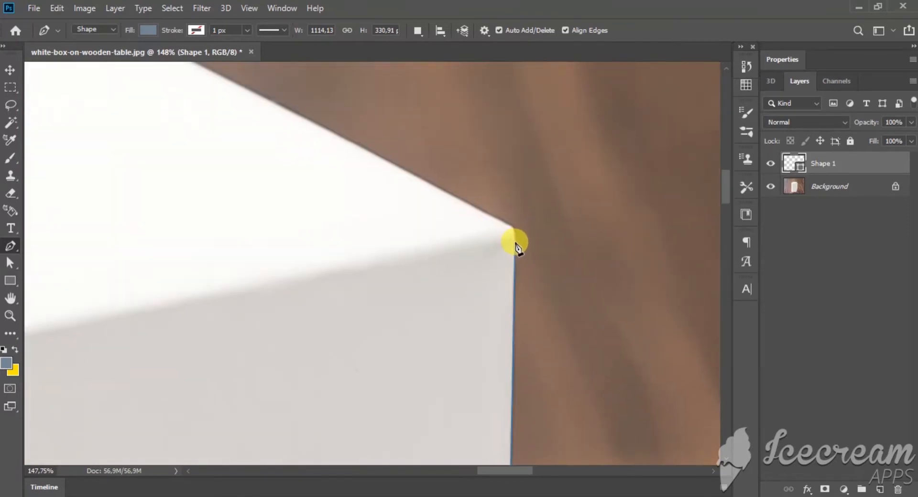
Step: Trace the right face's upper outer corner and its top edge over to the front corner of the box
{"action": "left_click", "coordinate": [509, 241]}
{"action": "left_click_drag", "start_coordinate": [504, 231], "coordinate": [487, 233]}
{"action": "left_click_drag", "start_coordinate": [119, 317], "coordinate": [420, 214]}
{"action": "left_click_drag", "start_coordinate": [288, 256], "coordinate": [550, 191]}
{"action": "left_click_drag", "start_coordinate": [110, 313], "coordinate": [286, 275]}
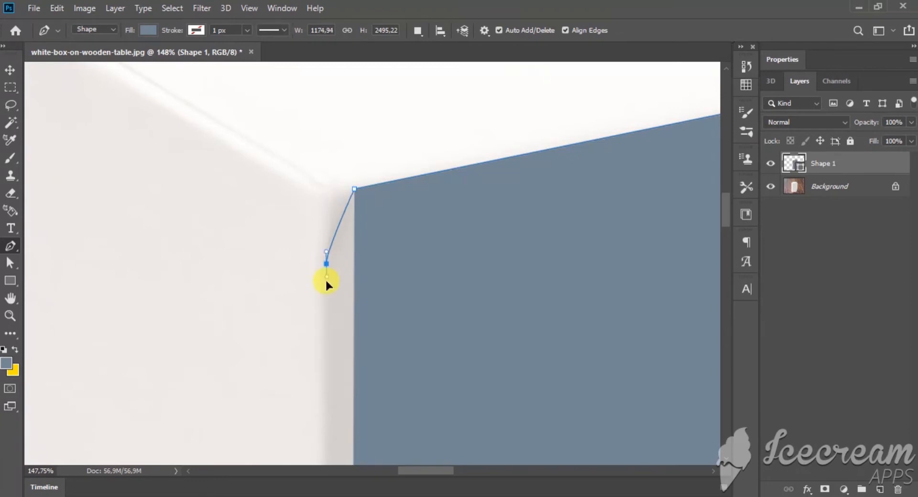
Step: Curve the outline around the right face's upper front corner and close the shape at the bottom front corner
{"action": "left_click_drag", "start_coordinate": [326, 342], "coordinate": [333, 343]}
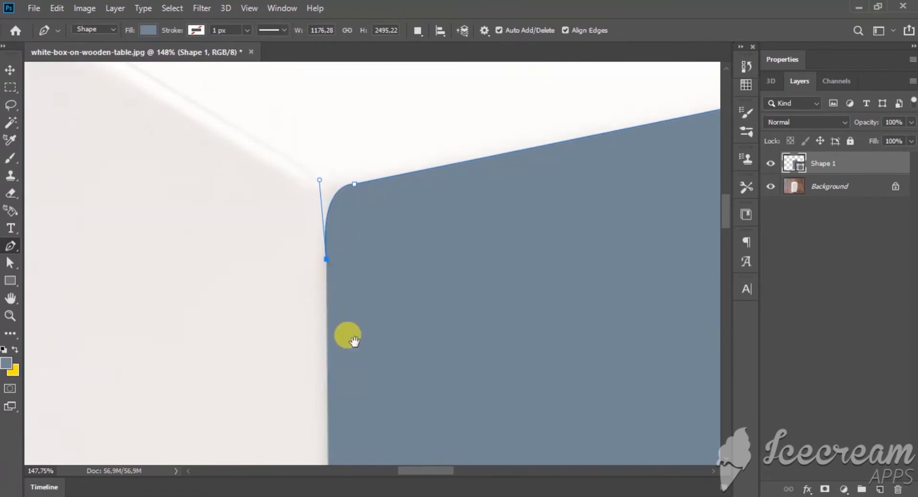
{"action": "scroll", "coordinate": [348, 338], "scroll_direction": "down", "scroll_amount": 15}
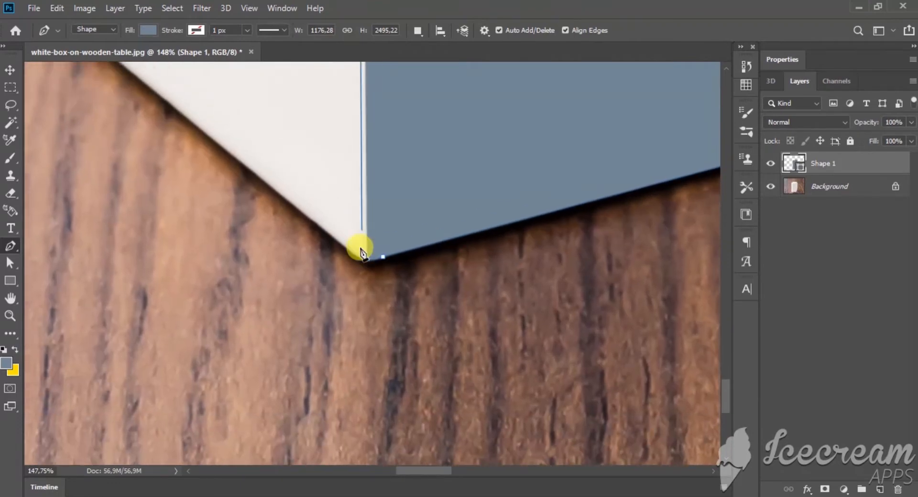
{"action": "left_click", "coordinate": [362, 251]}
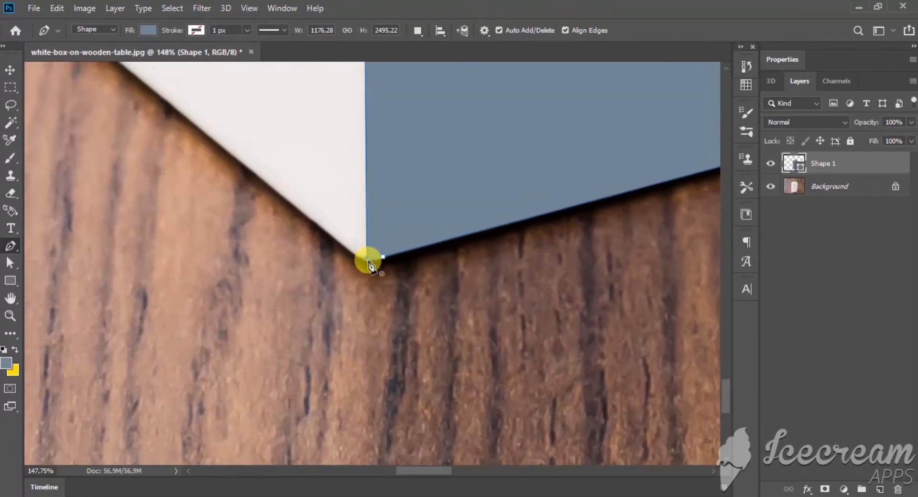
{"action": "scroll", "coordinate": [362, 251], "scroll_direction": "down", "scroll_amount": 8}
{"action": "scroll", "coordinate": [445, 294], "scroll_direction": "up", "scroll_amount": 2}
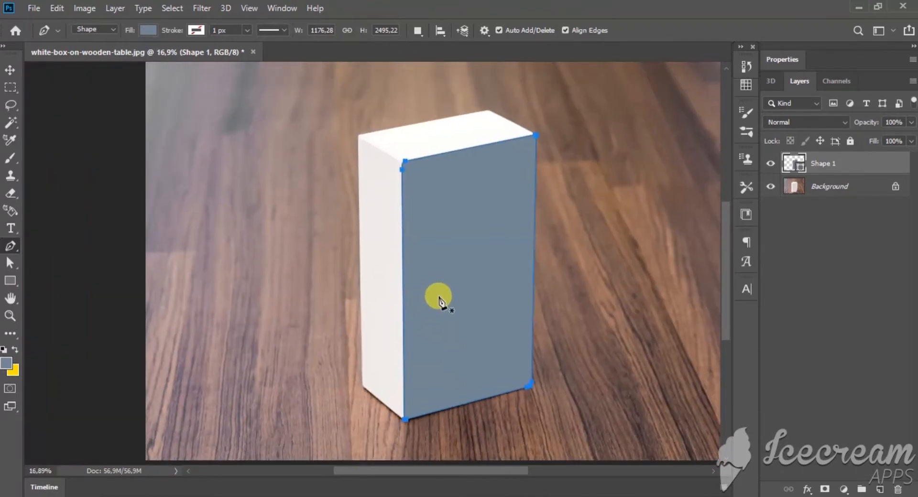
Step: Start a new Pen shape at the box's bottom front corner and trace the left face's bottom edge around its outer corner
{"action": "scroll", "coordinate": [416, 425], "scroll_direction": "up", "scroll_amount": 10}
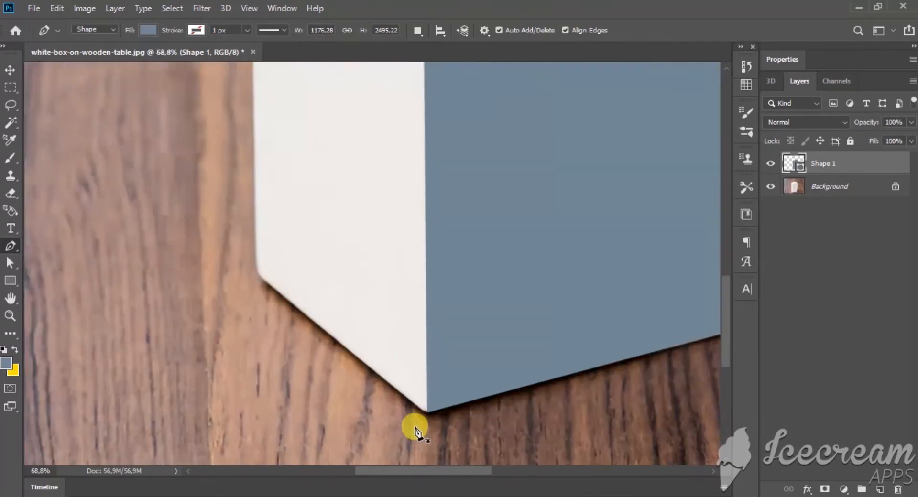
{"action": "left_click", "coordinate": [429, 403]}
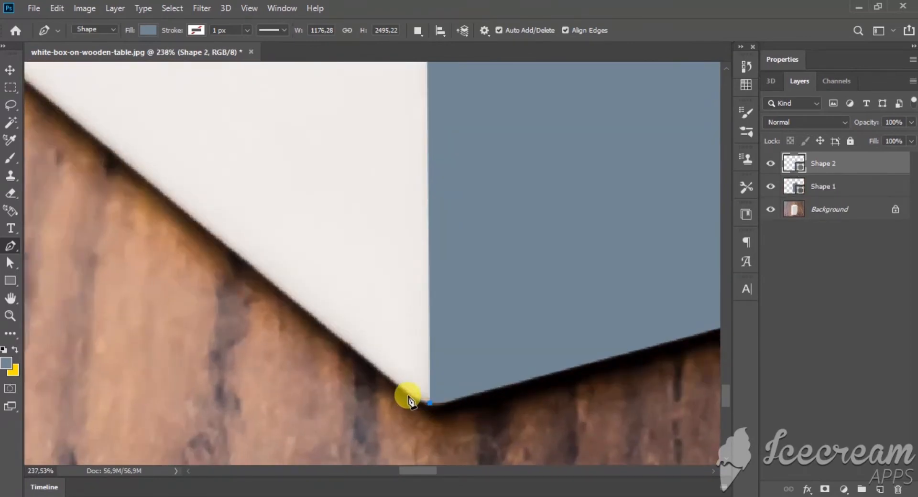
{"action": "left_click_drag", "start_coordinate": [391, 381], "coordinate": [385, 376]}
{"action": "left_click", "coordinate": [406, 392], "text": "alt"}
{"action": "left_click_drag", "start_coordinate": [276, 310], "coordinate": [498, 459]}
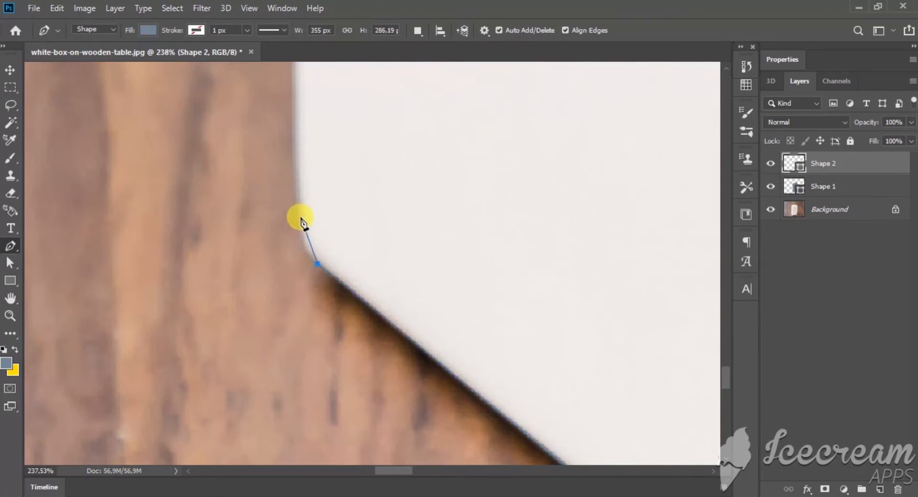
{"action": "left_click_drag", "start_coordinate": [301, 221], "coordinate": [352, 440]}
{"action": "left_click_drag", "start_coordinate": [306, 120], "coordinate": [275, 262]}
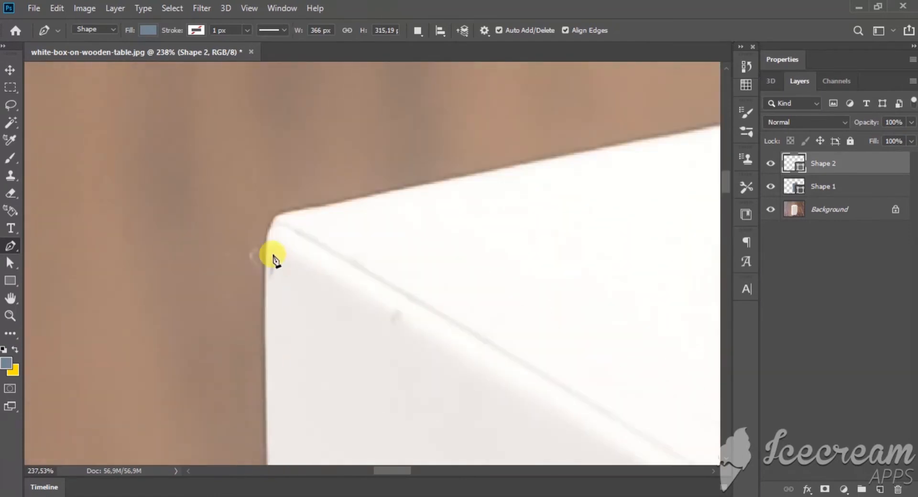
Step: Trace the left face's outer edge, round its upper outer corner and follow the top edge to the front corner
{"action": "left_click", "coordinate": [265, 281]}
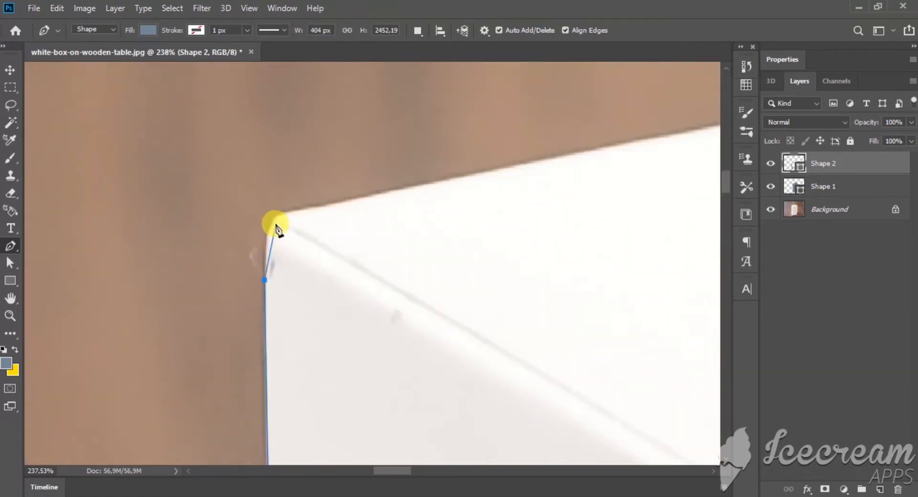
{"action": "left_click_drag", "start_coordinate": [293, 218], "coordinate": [292, 219]}
{"action": "left_click", "coordinate": [277, 222], "text": "alt"}
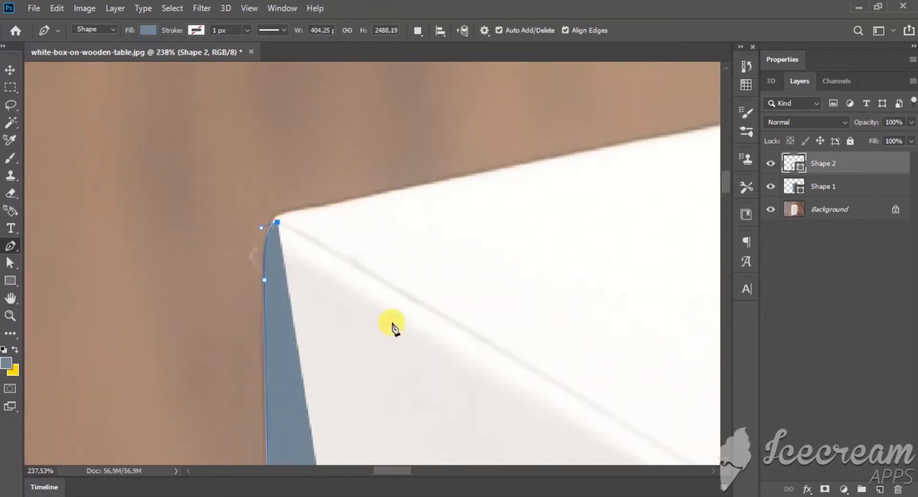
{"action": "left_click_drag", "start_coordinate": [660, 454], "coordinate": [385, 303]}
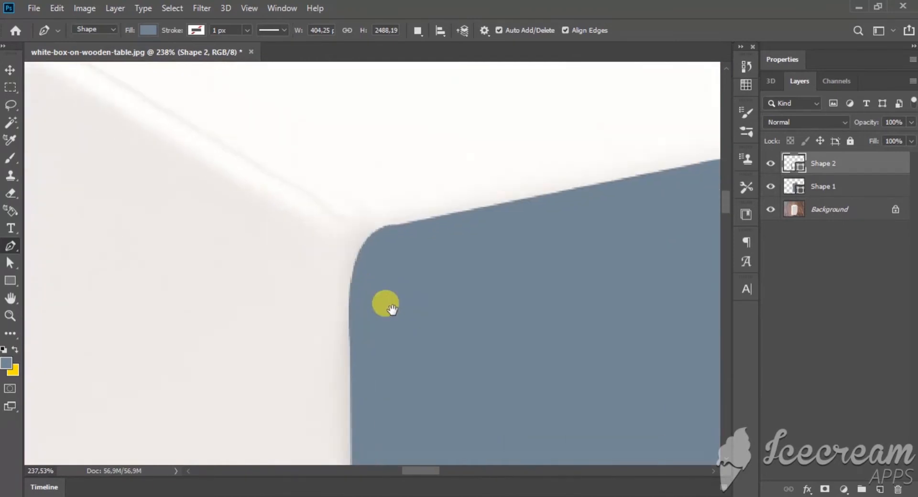
{"action": "left_click", "coordinate": [367, 239]}
Step: Lower the opacity of the left face's shape layer to 70%
{"action": "scroll", "coordinate": [352, 259], "scroll_direction": "down", "scroll_amount": 5}
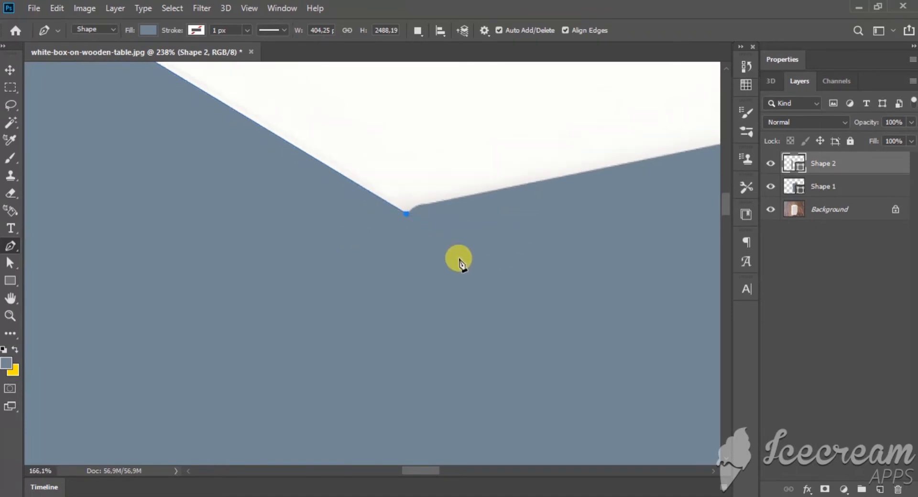
{"action": "left_click", "coordinate": [148, 30]}
{"action": "left_click_drag", "start_coordinate": [865, 126], "coordinate": [831, 123]}
{"action": "scroll", "coordinate": [430, 260], "scroll_direction": "up", "scroll_amount": 4}
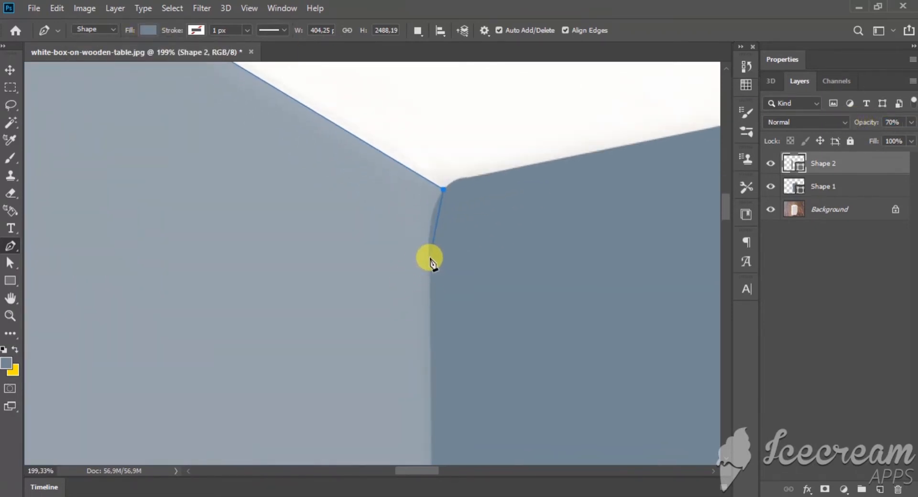
Step: Curve the left face's outline into the front vertical edge and close the shape at the bottom front corner
{"action": "key", "text": "space"}
{"action": "left_click_drag", "start_coordinate": [423, 282], "coordinate": [397, 110]}
{"action": "left_click_drag", "start_coordinate": [438, 199], "coordinate": [470, 105]}
{"action": "left_click_drag", "start_coordinate": [461, 379], "coordinate": [459, 121]}
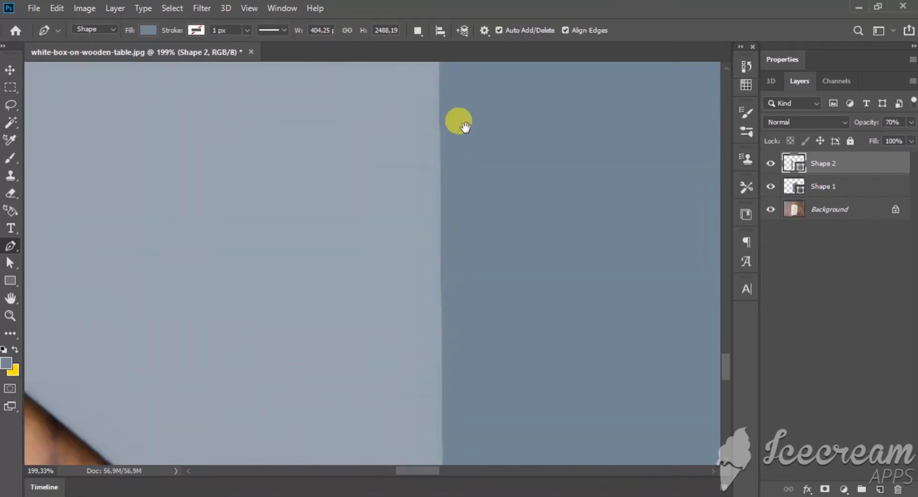
{"action": "scroll", "coordinate": [447, 418], "scroll_direction": "down", "scroll_amount": 6}
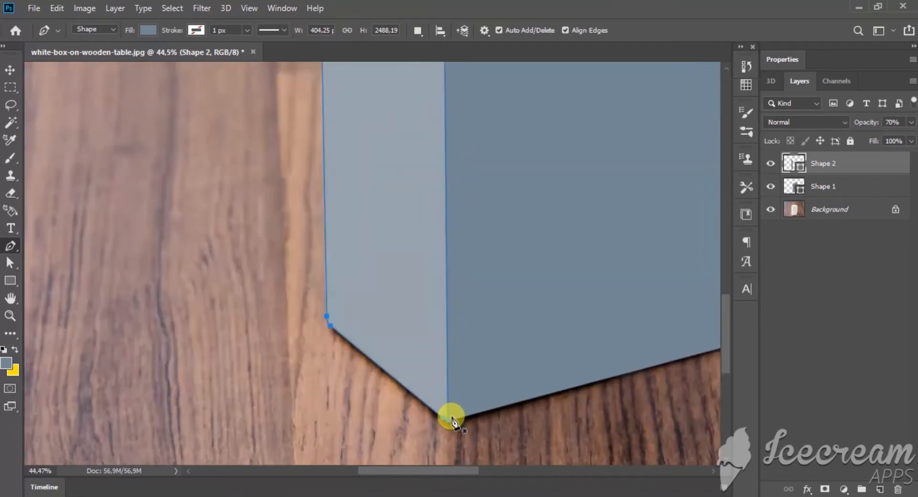
{"action": "scroll", "coordinate": [567, 238], "scroll_direction": "up", "scroll_amount": 4}
Step: Start a new Pen shape at the top face's back corner, trace the back edge and curve around the left corner
{"action": "scroll", "coordinate": [593, 201], "scroll_direction": "up", "scroll_amount": 6}
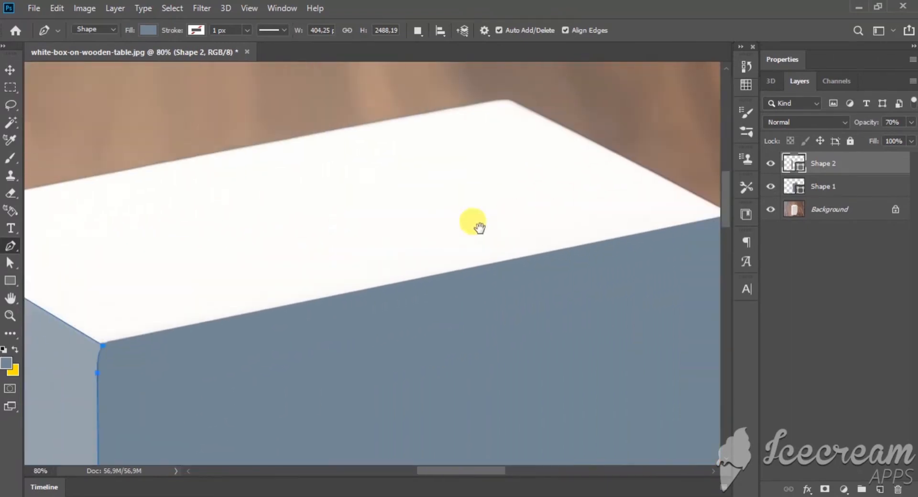
{"action": "left_click", "coordinate": [448, 151]}
{"action": "scroll", "coordinate": [448, 151], "scroll_direction": "down", "scroll_amount": 6}
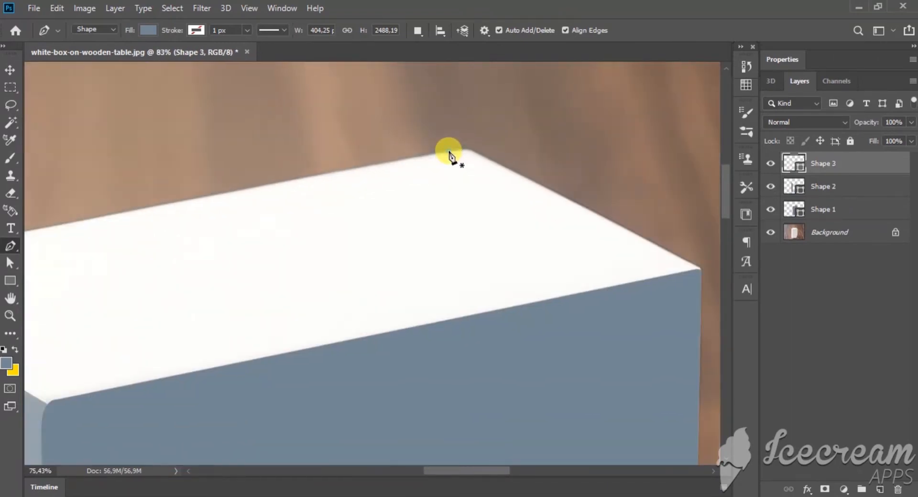
{"action": "left_click_drag", "start_coordinate": [448, 151], "coordinate": [659, 158]}
{"action": "scroll", "coordinate": [95, 265], "scroll_direction": "up", "scroll_amount": 6}
{"action": "scroll", "coordinate": [98, 265], "scroll_direction": "up", "scroll_amount": 2}
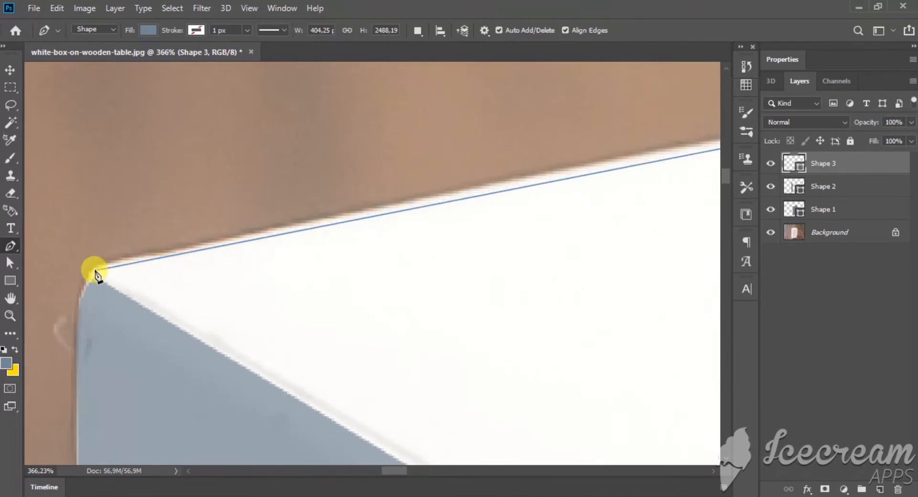
{"action": "left_click", "coordinate": [95, 271]}
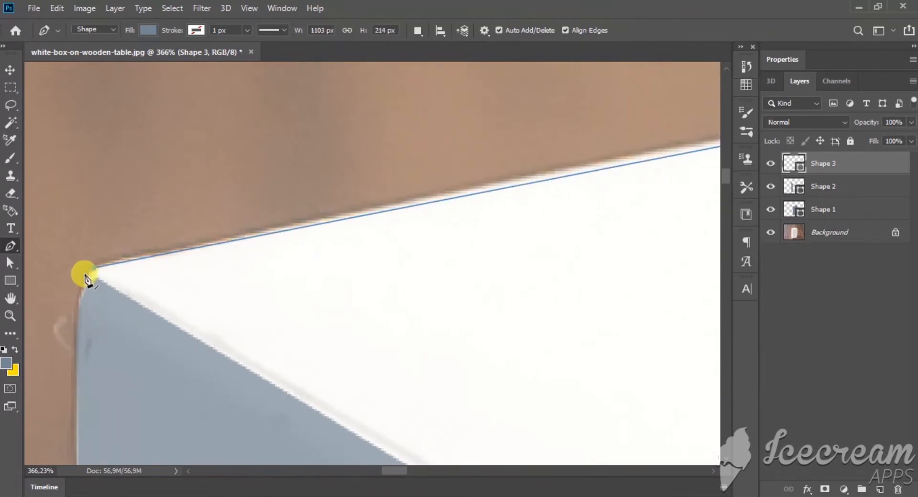
{"action": "left_click_drag", "start_coordinate": [79, 338], "coordinate": [77, 312]}
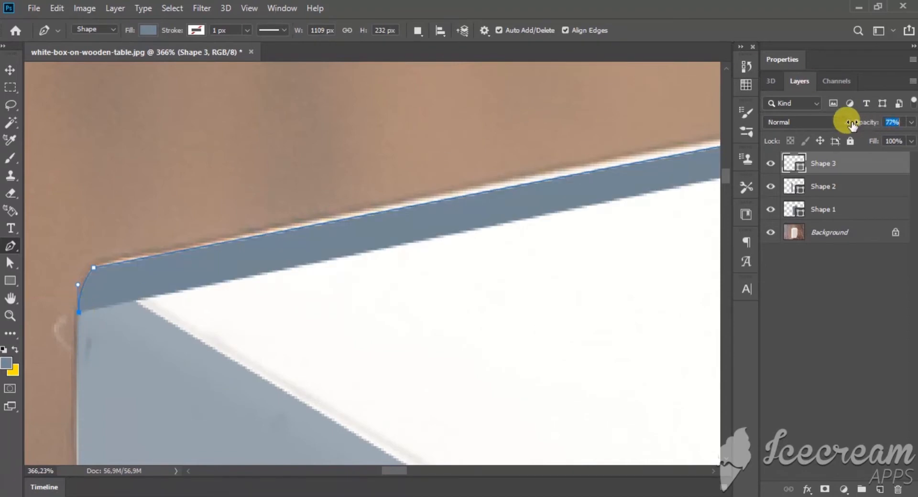
Step: Lower the top face shape's opacity to 41% and trace its left edge around the rounded front corner
{"action": "left_click_drag", "start_coordinate": [857, 126], "coordinate": [794, 126]}
{"action": "left_click_drag", "start_coordinate": [292, 391], "coordinate": [260, 285]}
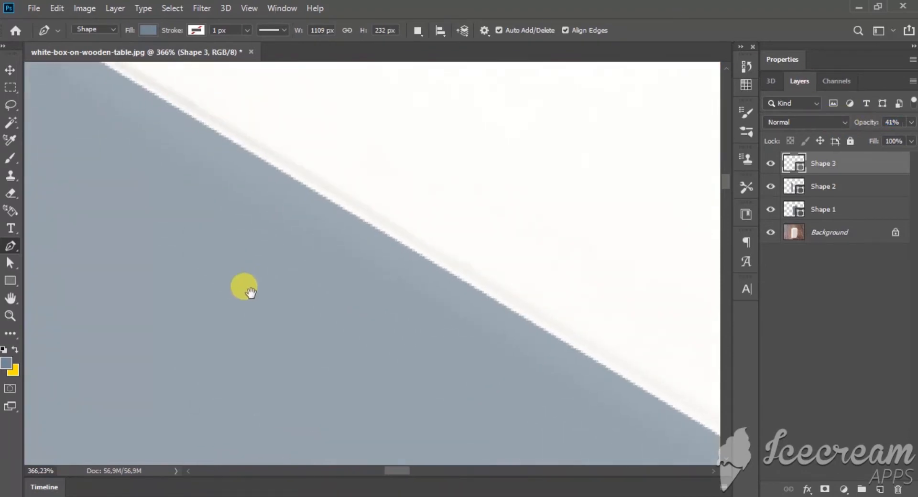
{"action": "left_click_drag", "start_coordinate": [688, 406], "coordinate": [479, 340]}
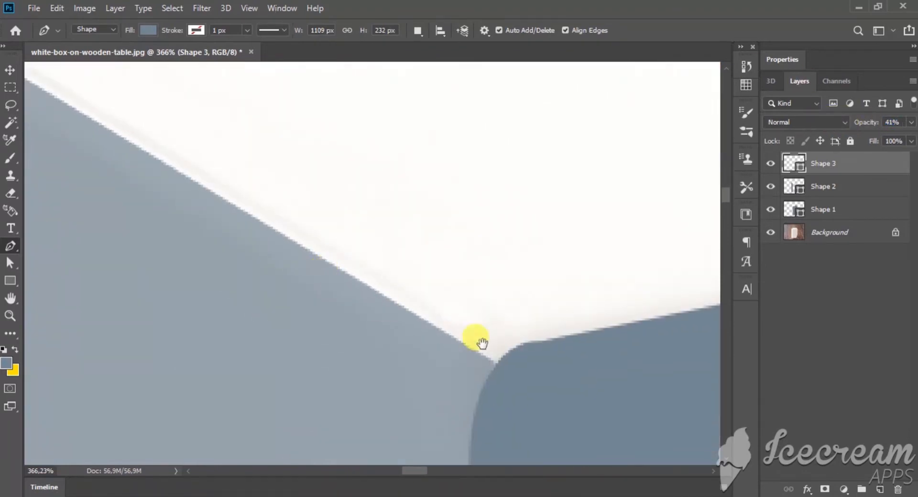
{"action": "left_click", "coordinate": [496, 367]}
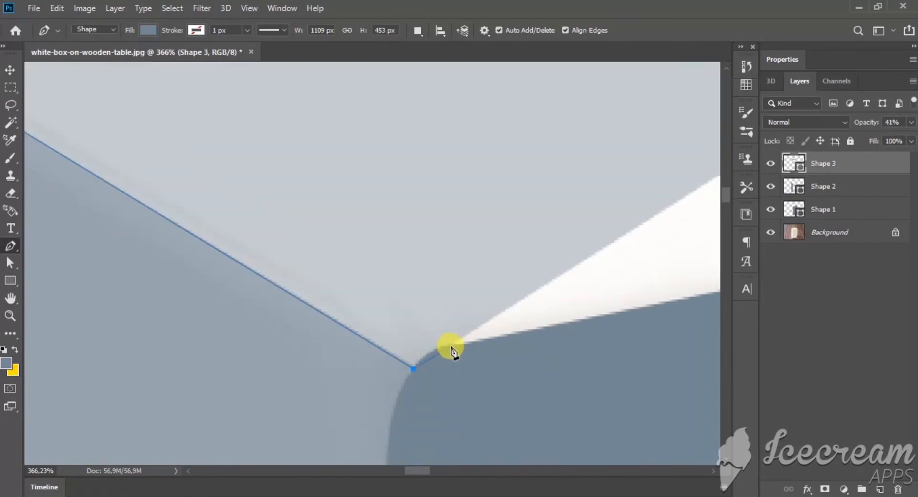
{"action": "left_click_drag", "start_coordinate": [467, 345], "coordinate": [470, 343]}
{"action": "left_click", "coordinate": [450, 347], "text": "alt"}
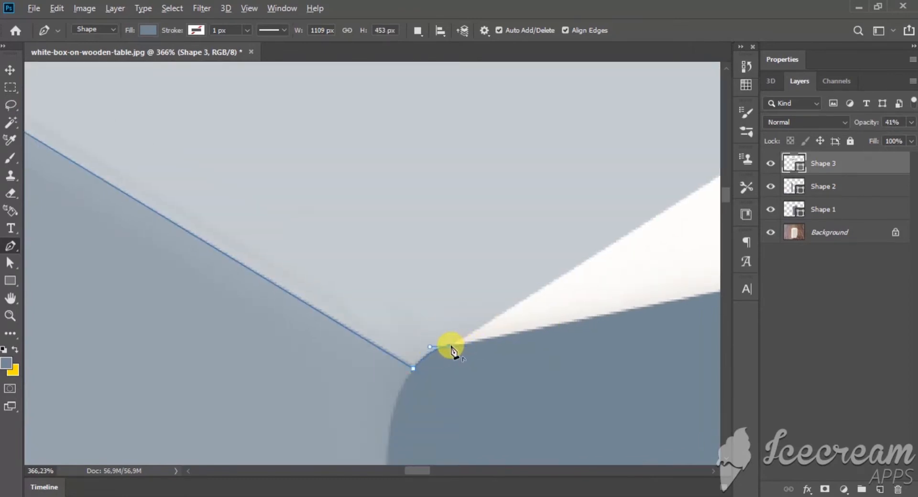
Step: Trace the top face's edge along the right face to the far right corner and round that corner
{"action": "scroll", "coordinate": [451, 345], "scroll_direction": "down", "scroll_amount": 13}
{"action": "left_click_drag", "start_coordinate": [669, 231], "coordinate": [580, 276]}
{"action": "scroll", "coordinate": [580, 277], "scroll_direction": "up", "scroll_amount": 10}
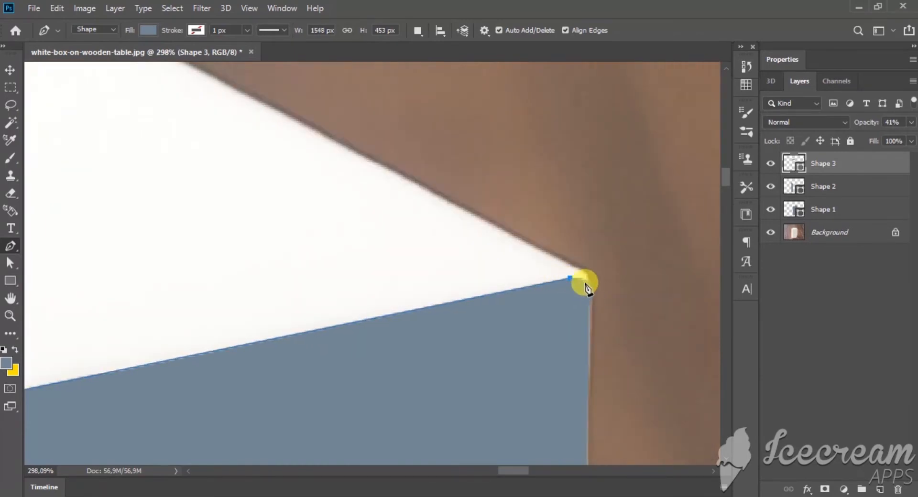
{"action": "left_click", "coordinate": [582, 283]}
{"action": "left_click", "coordinate": [592, 291]}
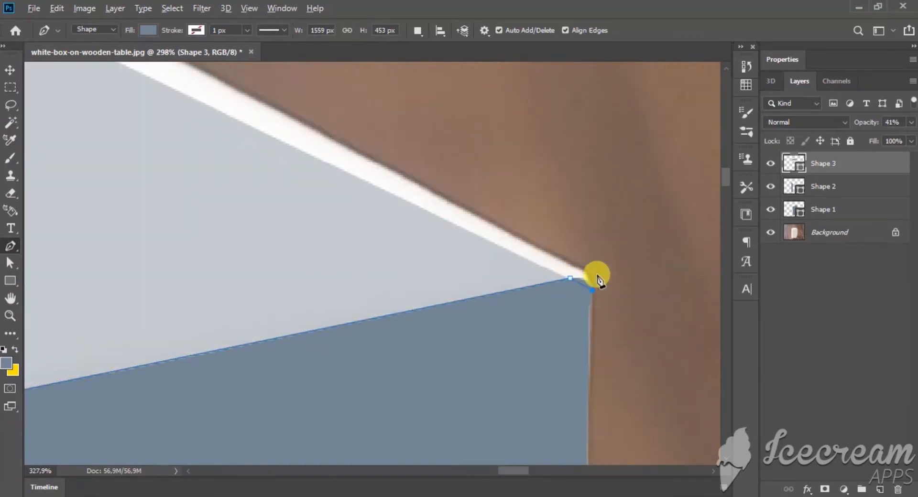
{"action": "scroll", "coordinate": [596, 272], "scroll_direction": "up", "scroll_amount": 8}
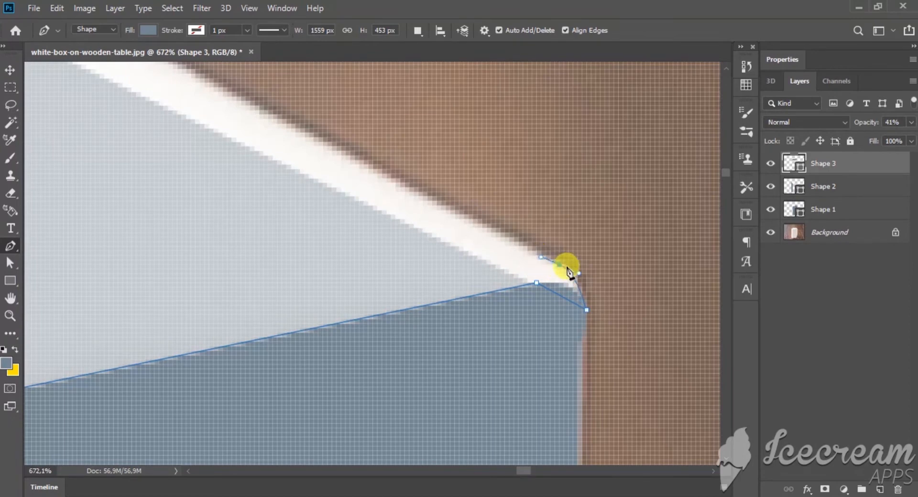
Step: Trace the top face's right back edge up to the rounded back corner and close the shape there
{"action": "scroll", "coordinate": [563, 266], "scroll_direction": "down", "scroll_amount": 10}
{"action": "left_click_drag", "start_coordinate": [201, 182], "coordinate": [469, 344]}
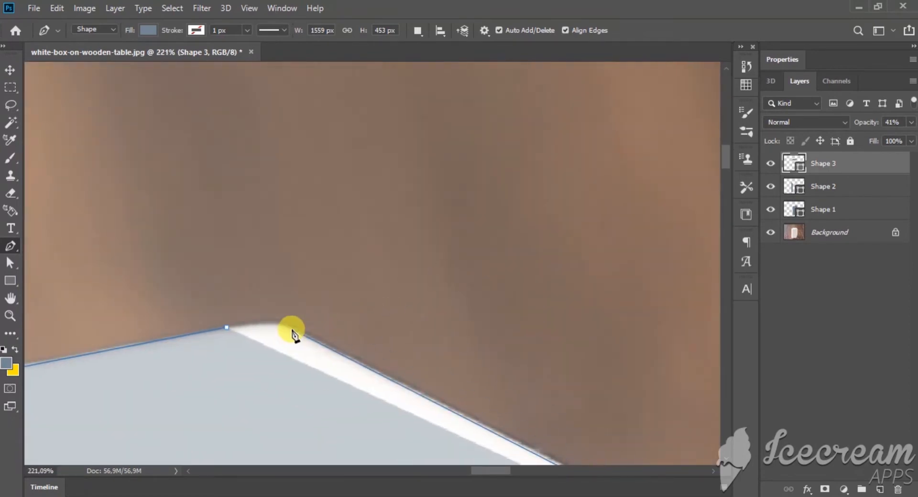
{"action": "left_click_drag", "start_coordinate": [229, 332], "coordinate": [386, 347]}
Step: Add an anchor point midway along the top face's back edge to fit the box, and deselect the shape
{"action": "scroll", "coordinate": [183, 338], "scroll_direction": "down", "scroll_amount": 3}
{"action": "left_click_drag", "start_coordinate": [10, 250], "coordinate": [61, 282]}
{"action": "scroll", "coordinate": [407, 314], "scroll_direction": "down", "scroll_amount": 2}
{"action": "left_click", "coordinate": [395, 311]}
{"action": "scroll", "coordinate": [393, 308], "scroll_direction": "down", "scroll_amount": 8}
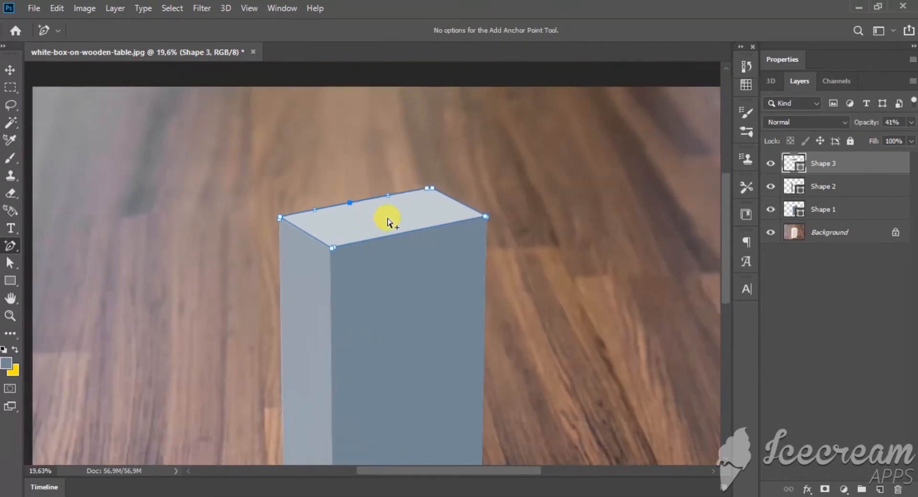
{"action": "scroll", "coordinate": [389, 222], "scroll_direction": "down", "scroll_amount": 2}
{"action": "left_click", "coordinate": [8, 69]}
{"action": "left_click", "coordinate": [636, 252]}
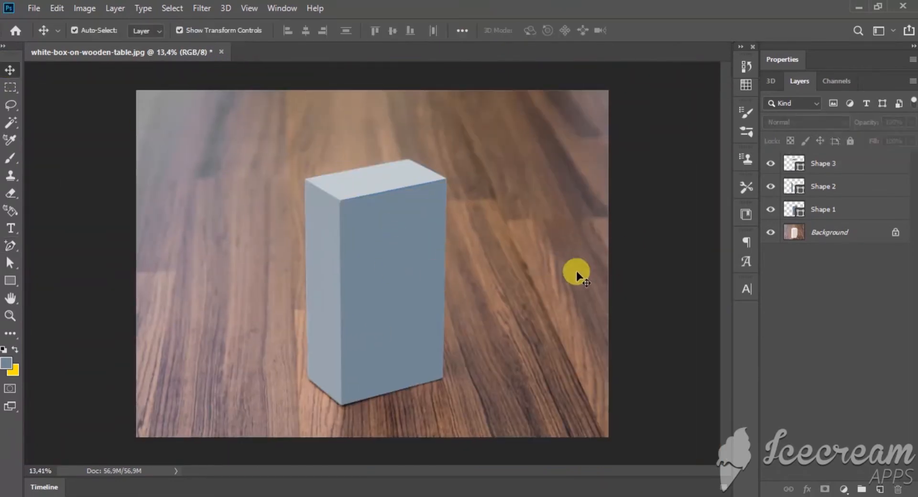
Step: Draw a 1126 x 2241 px rectangle over the box's right face and rename its layer Right
{"action": "key", "text": "u"}
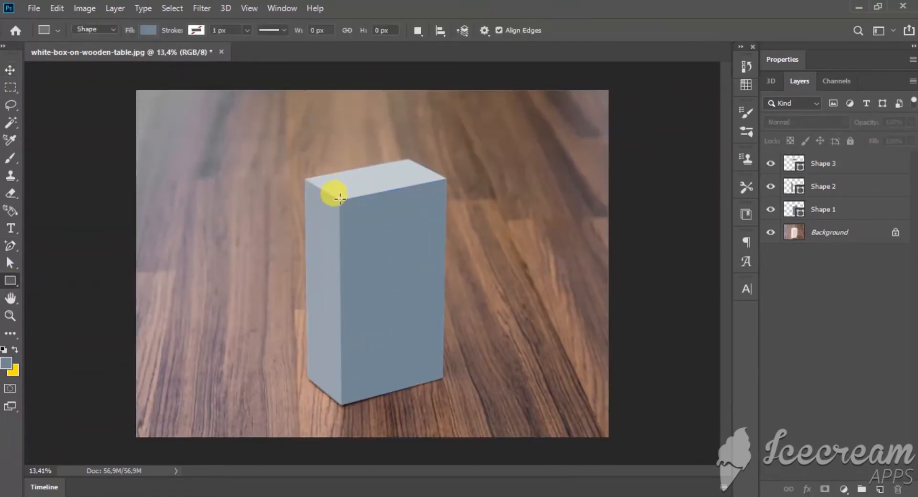
{"action": "left_click_drag", "start_coordinate": [341, 199], "coordinate": [443, 402]}
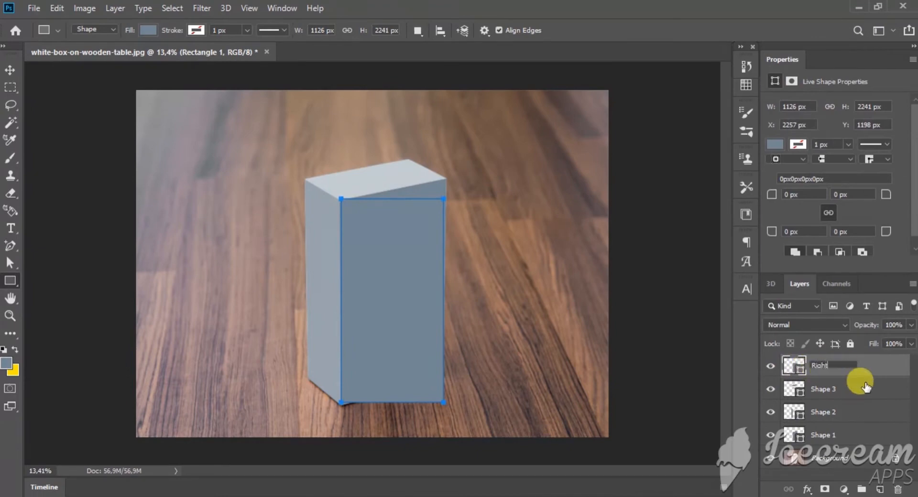
{"action": "type", "text": "Right"}
{"action": "key", "text": "Return"}
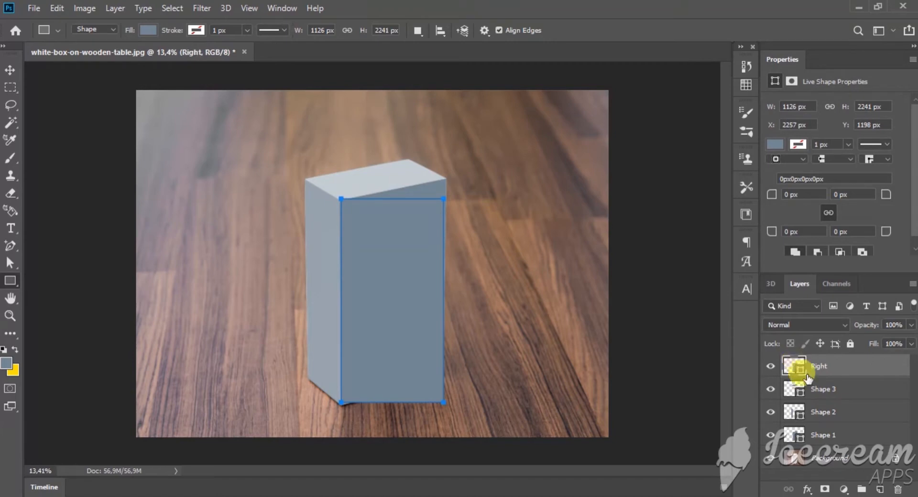
Step: Fill the Right rectangle with red at 80% layer opacity and convert it to a smart object
{"action": "left_click", "coordinate": [775, 144]}
{"action": "left_click", "coordinate": [773, 231]}
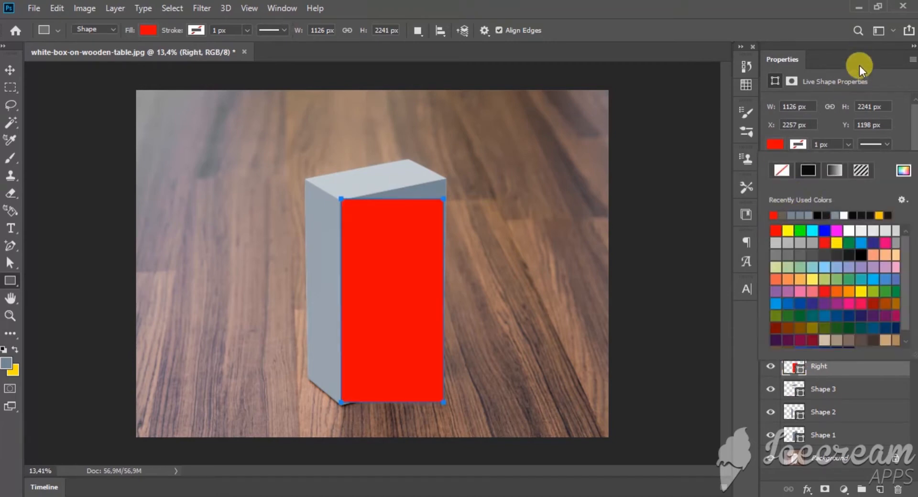
{"action": "double_click", "coordinate": [793, 59]}
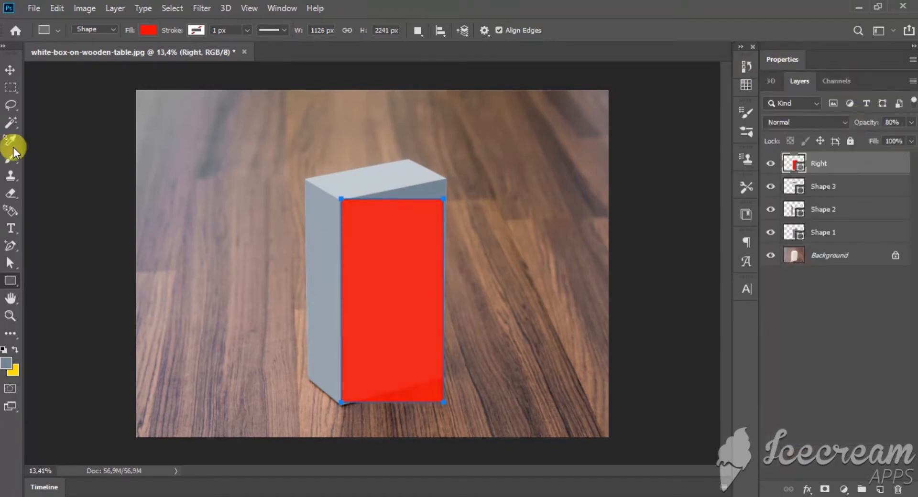
{"action": "right_click", "coordinate": [818, 165]}
{"action": "left_click", "coordinate": [730, 185]}
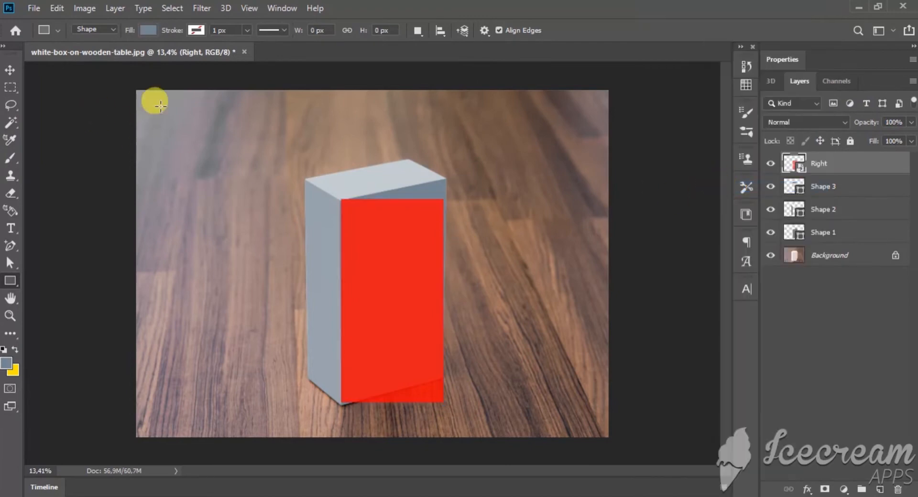
Step: Distort the Right layer so its upper corners sit on the upper corners of the box's right face
{"action": "left_click", "coordinate": [10, 70]}
{"action": "key", "text": "ctrl+t"}
{"action": "scroll", "coordinate": [436, 198], "scroll_direction": "up", "scroll_amount": 5}
{"action": "right_click", "coordinate": [432, 210]}
{"action": "left_click", "coordinate": [454, 292]}
{"action": "left_click_drag", "start_coordinate": [444, 219], "coordinate": [454, 150]}
{"action": "scroll", "coordinate": [454, 150], "scroll_direction": "down", "scroll_amount": 1}
{"action": "left_click_drag", "start_coordinate": [143, 217], "coordinate": [231, 207]}
{"action": "scroll", "coordinate": [227, 195], "scroll_direction": "up", "scroll_amount": 5}
{"action": "scroll", "coordinate": [276, 256], "scroll_direction": "down", "scroll_amount": 4}
Step: Fit the Right layer's lower corners to the bottom corners of the box's right face and apply the transformation
{"action": "left_click_drag", "start_coordinate": [342, 289], "coordinate": [339, 152]}
{"action": "scroll", "coordinate": [299, 354], "scroll_direction": "down", "scroll_amount": 3}
{"action": "scroll", "coordinate": [282, 317], "scroll_direction": "up", "scroll_amount": 5}
{"action": "left_click_drag", "start_coordinate": [283, 317], "coordinate": [286, 340]}
{"action": "scroll", "coordinate": [316, 349], "scroll_direction": "down", "scroll_amount": 5}
{"action": "scroll", "coordinate": [258, 369], "scroll_direction": "right", "scroll_amount": 5}
{"action": "left_click_drag", "start_coordinate": [385, 352], "coordinate": [388, 421]}
{"action": "scroll", "coordinate": [387, 264], "scroll_direction": "down", "scroll_amount": 5}
{"action": "scroll", "coordinate": [392, 138], "scroll_direction": "up", "scroll_amount": 6}
{"action": "scroll", "coordinate": [407, 138], "scroll_direction": "down", "scroll_amount": 7}
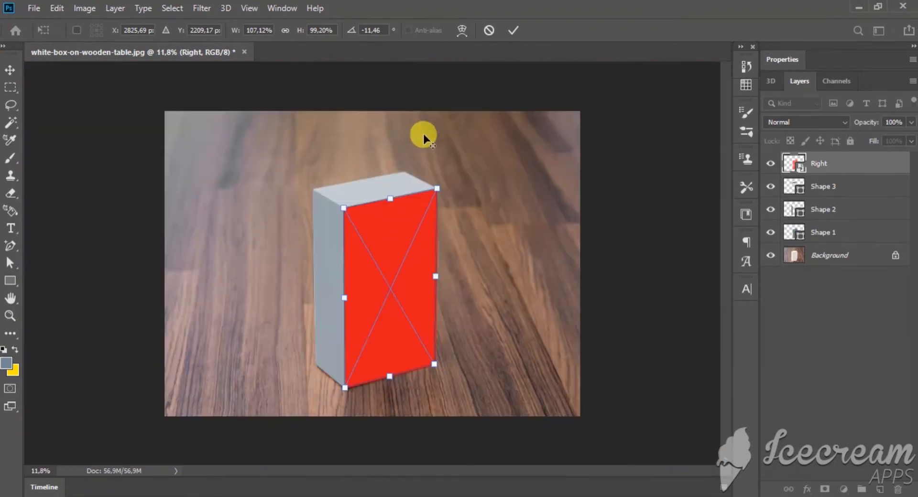
{"action": "left_click", "coordinate": [510, 32]}
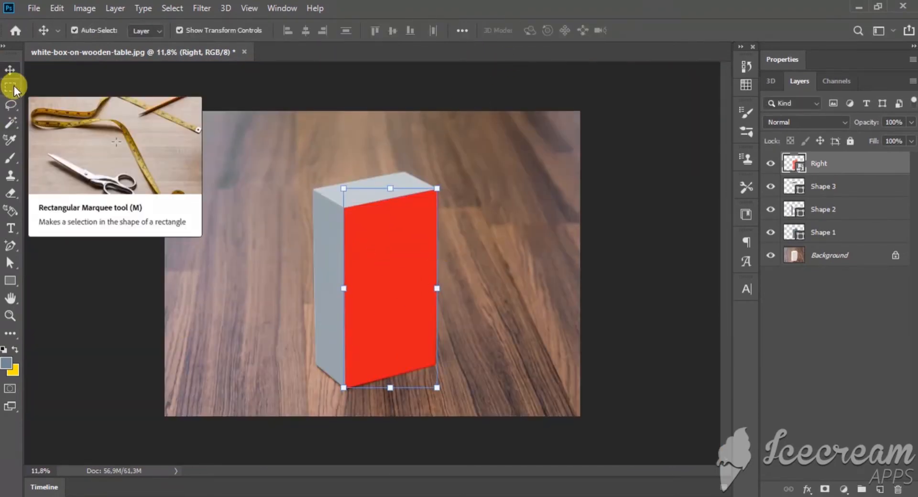
Step: Draw a 517 x 2489 px rectangle over the box's left face
{"action": "left_click", "coordinate": [9, 280]}
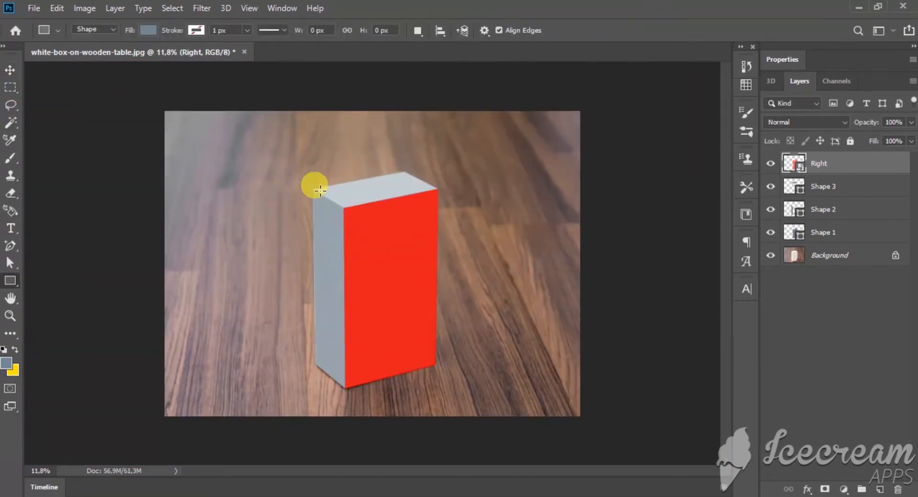
{"action": "left_click_drag", "start_coordinate": [345, 200], "coordinate": [304, 398]}
{"action": "key", "text": "v"}
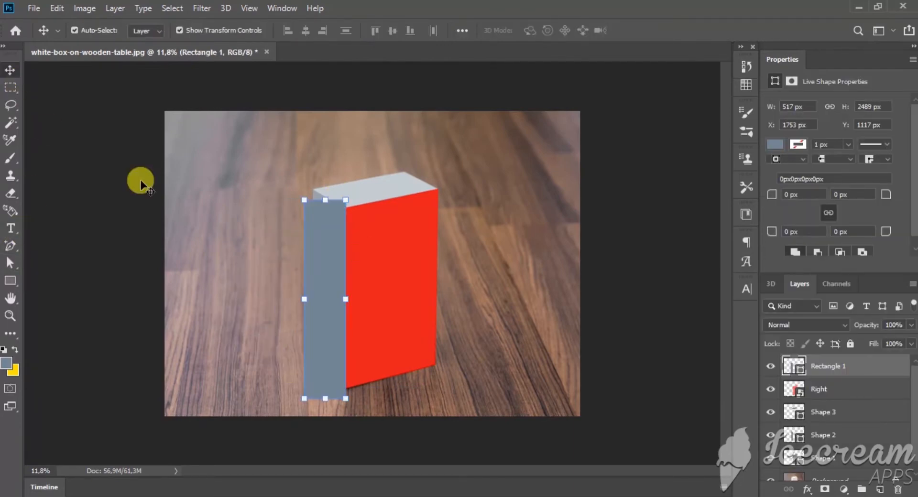
Step: Fill the left face's rectangle with the red sampled from the right face and set its layer opacity to 72%
{"action": "left_click", "coordinate": [774, 144]}
{"action": "left_click", "coordinate": [903, 170]}
{"action": "left_click", "coordinate": [375, 244]}
{"action": "left_click", "coordinate": [884, 99]}
{"action": "double_click", "coordinate": [794, 64]}
{"action": "left_click_drag", "start_coordinate": [868, 123], "coordinate": [844, 123]}
{"action": "left_click", "coordinate": [12, 67]}
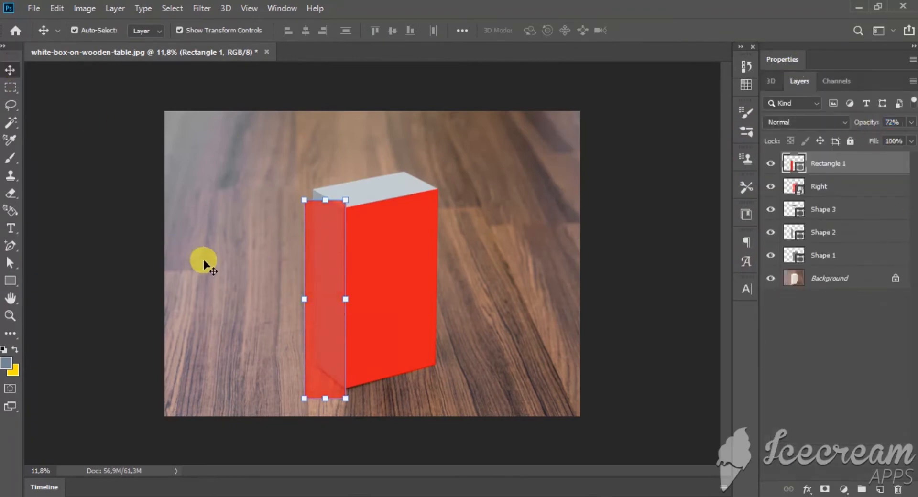
Step: Convert the left face's rectangle to a smart object and rename its layer Left
{"action": "scroll", "coordinate": [325, 234], "scroll_direction": "up", "scroll_amount": 2}
{"action": "right_click", "coordinate": [871, 163]}
{"action": "left_click", "coordinate": [744, 182]}
{"action": "right_click", "coordinate": [827, 165]}
{"action": "key", "text": "Escape"}
{"action": "double_click", "coordinate": [827, 164]}
{"action": "type", "text": "Left"}
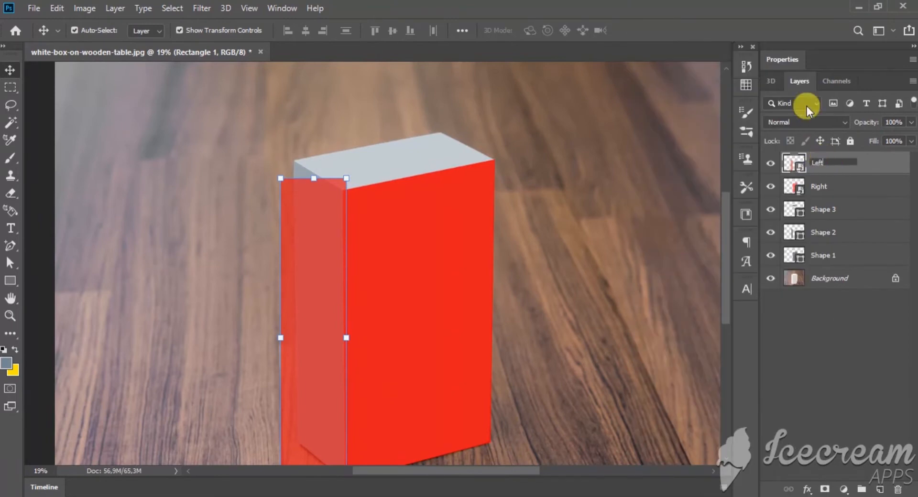
{"action": "key", "text": "Return"}
Step: Distort the Left layer so its upper corners match the upper corners of the box's left face
{"action": "key", "text": "ctrl+t"}
{"action": "scroll", "coordinate": [345, 185], "scroll_direction": "up", "scroll_amount": 5}
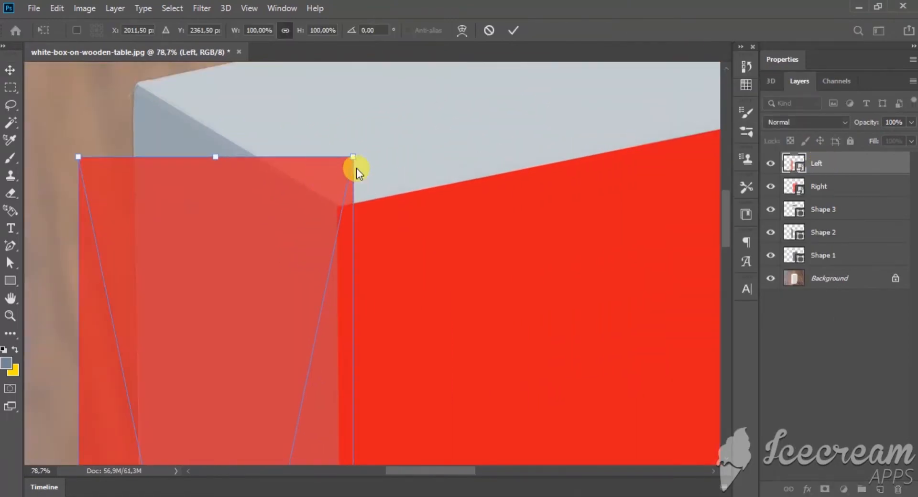
{"action": "left_click_drag", "start_coordinate": [351, 157], "coordinate": [339, 205]}
{"action": "left_click_drag", "start_coordinate": [78, 157], "coordinate": [133, 82]}
{"action": "scroll", "coordinate": [189, 217], "scroll_direction": "down", "scroll_amount": 1}
Step: Fit the Left layer's lower corners to the bottom of the box's left face and apply the transformation
{"action": "left_click_drag", "start_coordinate": [229, 442], "coordinate": [234, 153]}
{"action": "left_click_drag", "start_coordinate": [258, 445], "coordinate": [287, 299]}
{"action": "scroll", "coordinate": [292, 302], "scroll_direction": "up", "scroll_amount": 3}
{"action": "left_click_drag", "start_coordinate": [355, 299], "coordinate": [348, 213]}
{"action": "scroll", "coordinate": [342, 230], "scroll_direction": "down", "scroll_amount": 3}
{"action": "left_click_drag", "start_coordinate": [328, 344], "coordinate": [381, 293]}
{"action": "scroll", "coordinate": [364, 223], "scroll_direction": "up", "scroll_amount": 5}
{"action": "scroll", "coordinate": [403, 203], "scroll_direction": "down", "scroll_amount": 5}
{"action": "left_click_drag", "start_coordinate": [403, 204], "coordinate": [403, 354]}
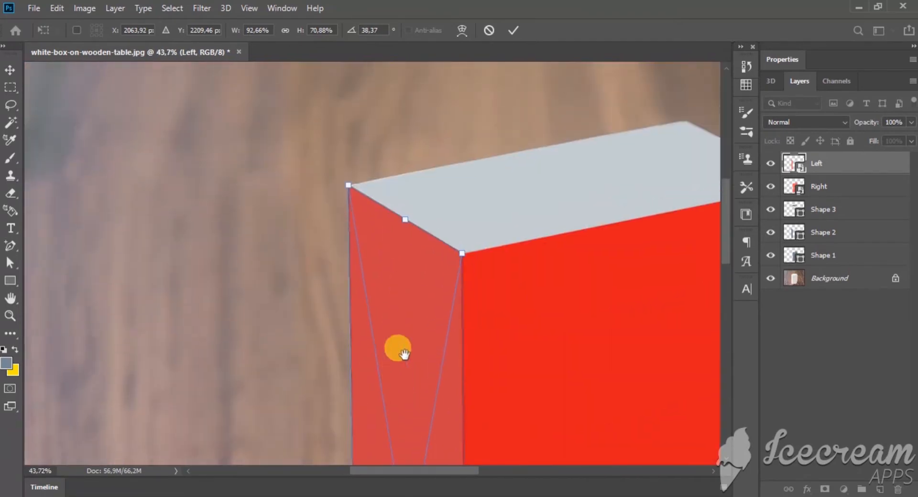
{"action": "scroll", "coordinate": [350, 192], "scroll_direction": "up", "scroll_amount": 4}
{"action": "scroll", "coordinate": [350, 201], "scroll_direction": "down", "scroll_amount": 5}
{"action": "key", "text": "Return"}
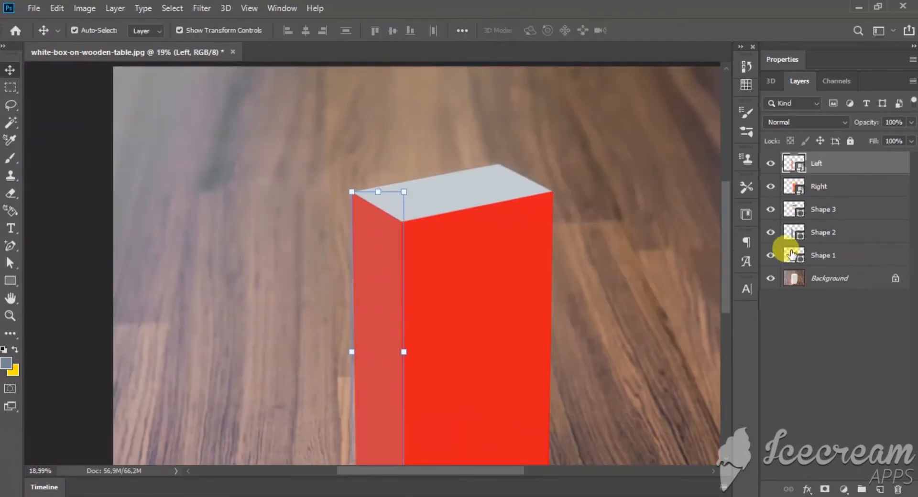
Step: Load the Shape 1 outline as a selection and add it as a layer mask on the Right layer
{"action": "left_click", "coordinate": [794, 240]}
{"action": "left_click", "coordinate": [794, 255], "text": "ctrl"}
{"action": "left_click", "coordinate": [820, 186]}
{"action": "left_click", "coordinate": [825, 489]}
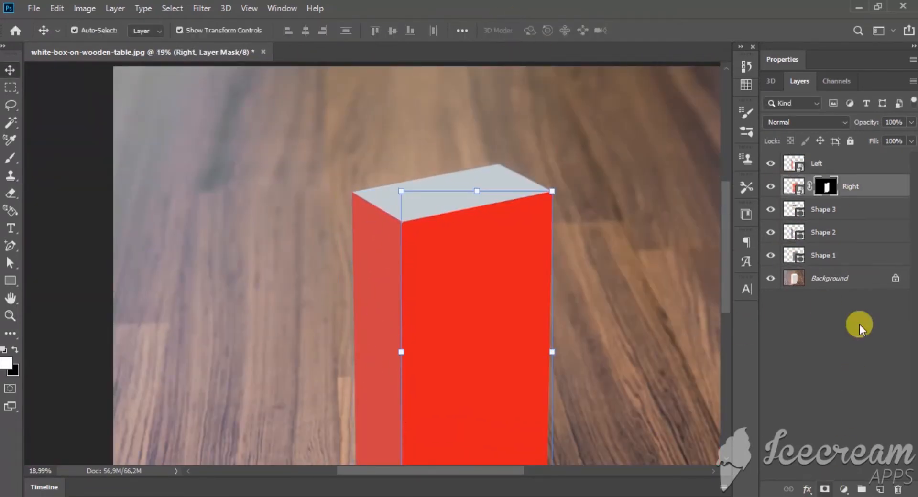
Step: Try to mask the Left layer to the outline of Shape 2
{"action": "left_click", "coordinate": [791, 233], "text": "ctrl"}
{"action": "left_click", "coordinate": [818, 163]}
{"action": "left_click", "coordinate": [824, 489]}
{"action": "scroll", "coordinate": [362, 366], "scroll_direction": "up", "scroll_amount": 5}
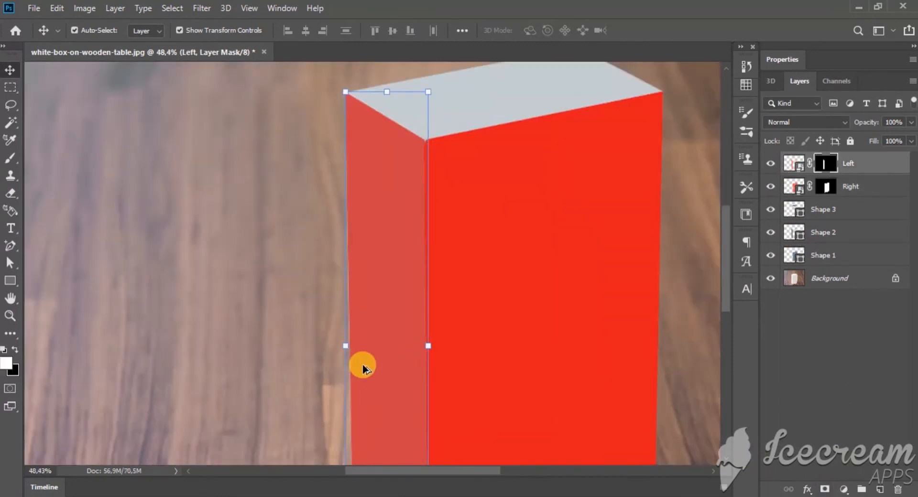
{"action": "scroll", "coordinate": [362, 366], "scroll_direction": "down", "scroll_amount": 3}
{"action": "key", "text": "ctrl+z"}
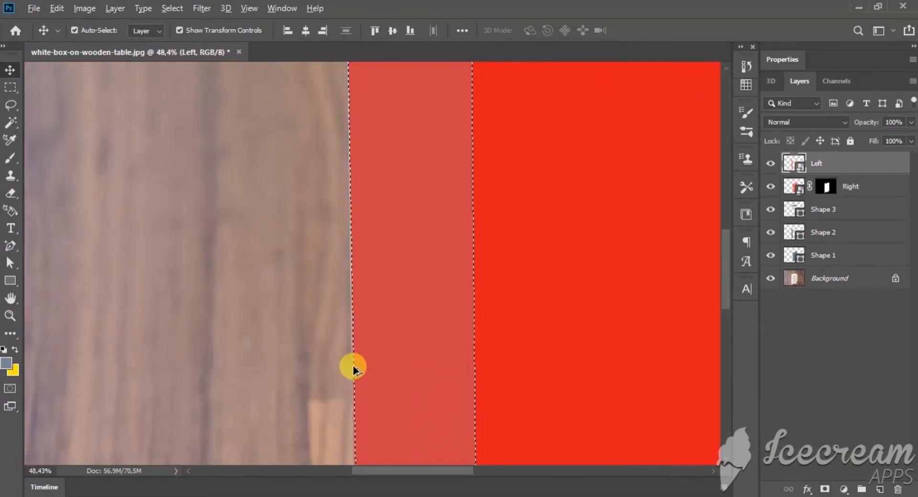
{"action": "scroll", "coordinate": [352, 370], "scroll_direction": "down", "scroll_amount": 2}
{"action": "key", "text": "ctrl+z"}
Step: Distort the Left layer again so its lower outer corner meets the box's left edge, and apply the change
{"action": "left_click", "coordinate": [292, 359]}
{"action": "left_click", "coordinate": [359, 278]}
{"action": "key", "text": "ctrl+t"}
{"action": "right_click", "coordinate": [371, 217]}
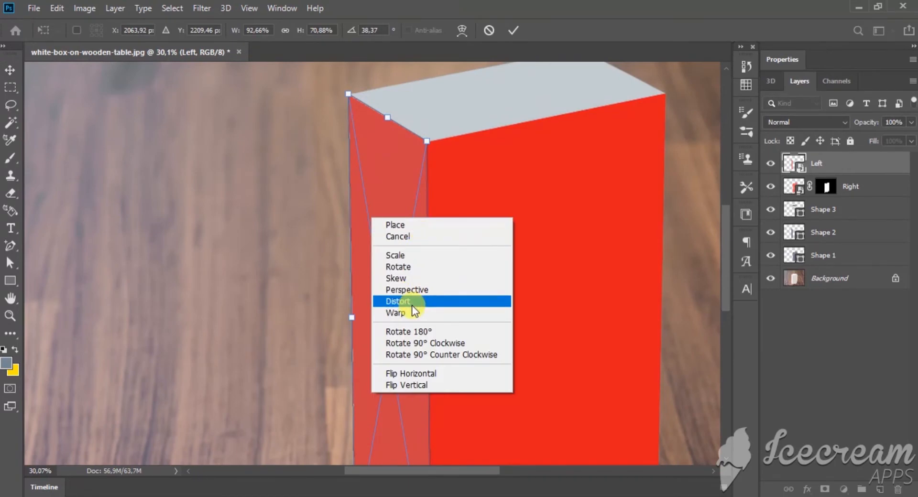
{"action": "left_click", "coordinate": [409, 302]}
{"action": "left_click_drag", "start_coordinate": [369, 396], "coordinate": [396, 288]}
{"action": "scroll", "coordinate": [381, 445], "scroll_direction": "up", "scroll_amount": 5}
{"action": "left_click_drag", "start_coordinate": [365, 406], "coordinate": [367, 406]}
{"action": "left_click", "coordinate": [513, 30]}
{"action": "scroll", "coordinate": [610, 315], "scroll_direction": "down", "scroll_amount": 5}
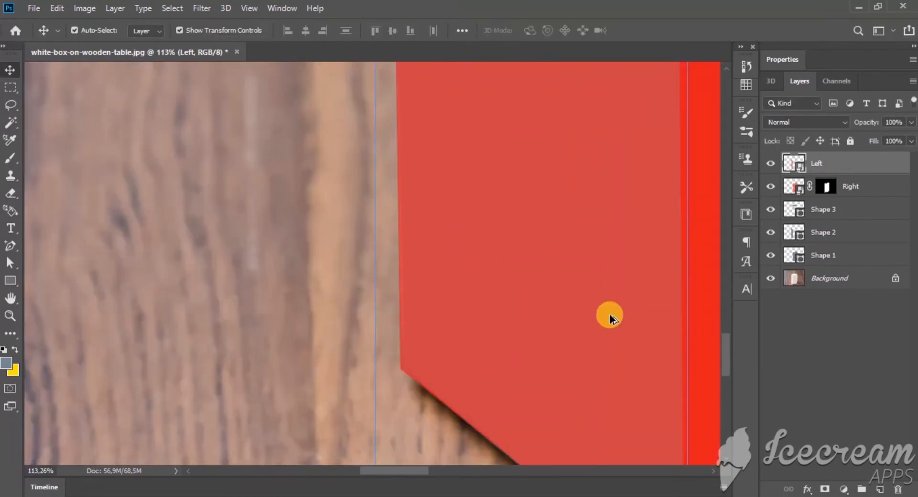
Step: Mask the Left layer with a selection loaded from Shape 2 and deselect the layer
{"action": "left_click", "coordinate": [794, 232]}
{"action": "left_click", "coordinate": [817, 163]}
{"action": "left_click", "coordinate": [825, 489]}
{"action": "left_click", "coordinate": [473, 386]}
Step: Draw a 1304 x 583 px rectangle near the top of the box for its top face
{"action": "scroll", "coordinate": [457, 375], "scroll_direction": "down", "scroll_amount": 4}
{"action": "scroll", "coordinate": [356, 207], "scroll_direction": "up", "scroll_amount": 4}
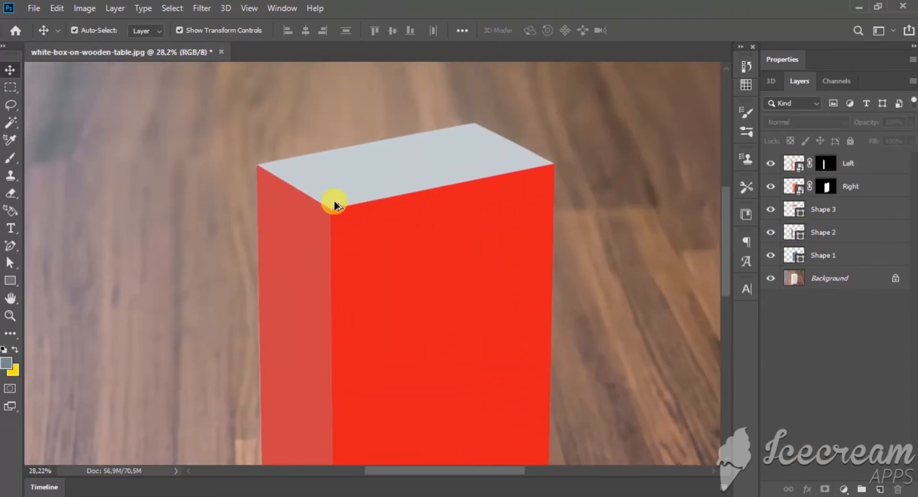
{"action": "left_click", "coordinate": [10, 280]}
{"action": "left_click_drag", "start_coordinate": [190, 187], "coordinate": [464, 309]}
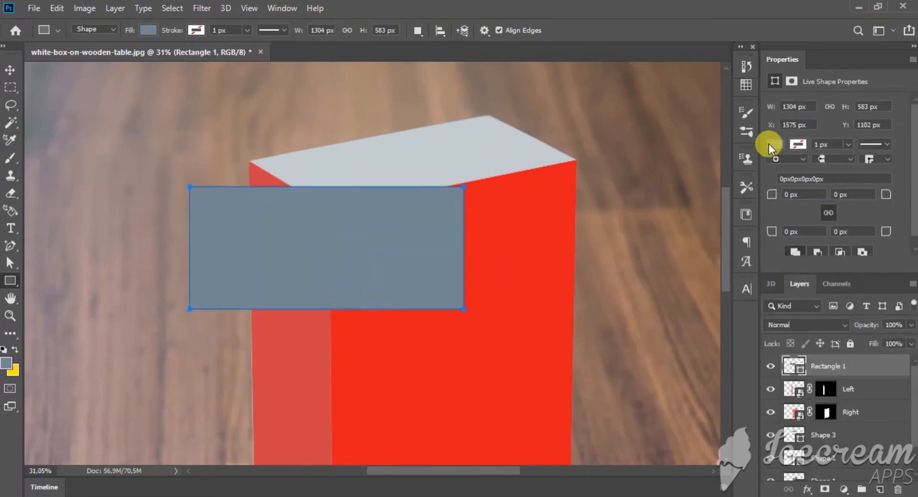
Step: Fill the new rectangle with the red sampled from the right face and lower its layer opacity
{"action": "left_click", "coordinate": [771, 145]}
{"action": "left_click", "coordinate": [902, 170]}
{"action": "left_click", "coordinate": [526, 224]}
{"action": "left_click", "coordinate": [870, 104]}
{"action": "left_click", "coordinate": [10, 70]}
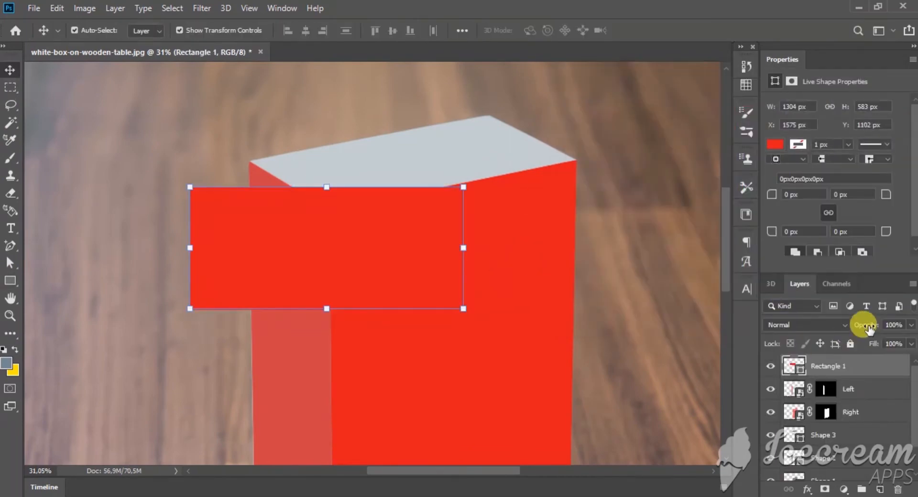
{"action": "left_click_drag", "start_coordinate": [864, 321], "coordinate": [643, 285]}
Step: Move the rectangle over the box's top face and convert it to a smart object
{"action": "left_click_drag", "start_coordinate": [364, 229], "coordinate": [435, 156]}
{"action": "right_click", "coordinate": [855, 366]}
{"action": "left_click", "coordinate": [760, 188]}
{"action": "left_click_drag", "start_coordinate": [292, 159], "coordinate": [353, 158]}
Step: Distort the Rectangle 1 layer so its left corners sit on the top face's left and front corners
{"action": "left_click", "coordinate": [460, 115]}
{"action": "right_click", "coordinate": [469, 201]}
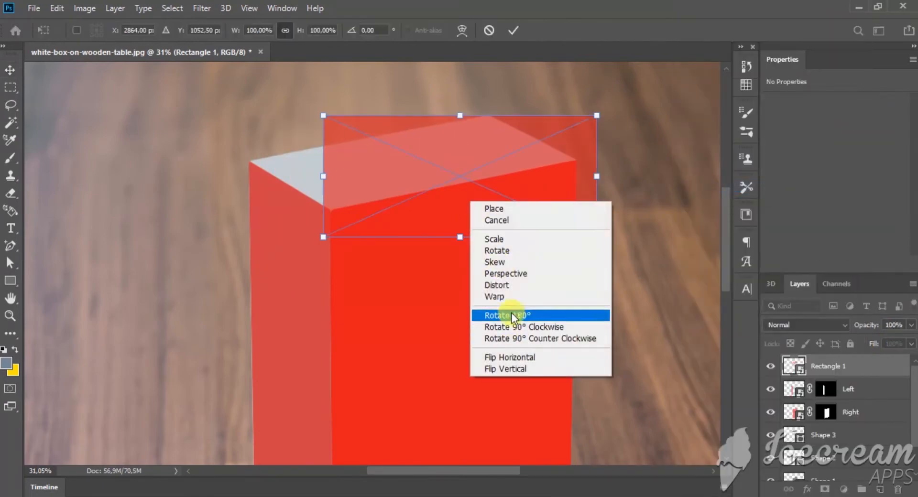
{"action": "left_click", "coordinate": [501, 286]}
{"action": "scroll", "coordinate": [296, 122], "scroll_direction": "up", "scroll_amount": 8}
{"action": "left_click_drag", "start_coordinate": [353, 107], "coordinate": [190, 202]}
{"action": "left_click_drag", "start_coordinate": [356, 362], "coordinate": [368, 320]}
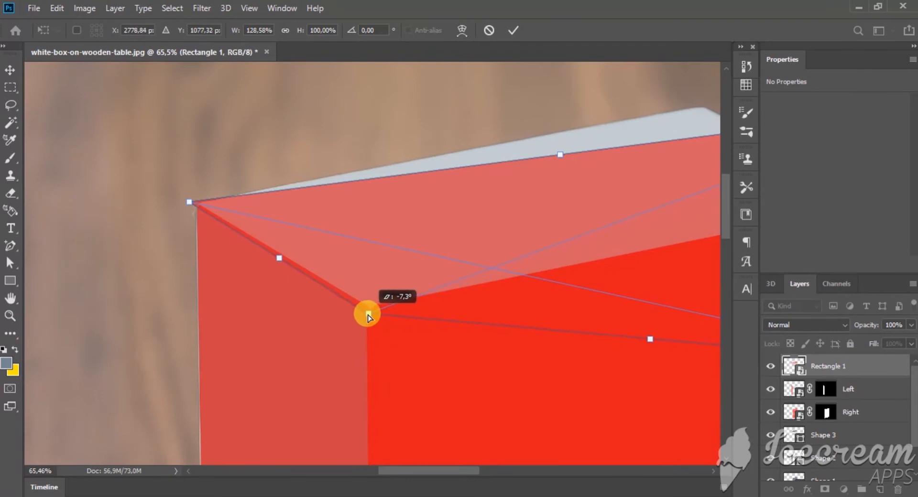
Step: Place the Rectangle 1 layer's remaining two corners on the top face's back and far right corners
{"action": "left_click_drag", "start_coordinate": [669, 282], "coordinate": [355, 323]}
{"action": "left_click_drag", "start_coordinate": [488, 153], "coordinate": [299, 144]}
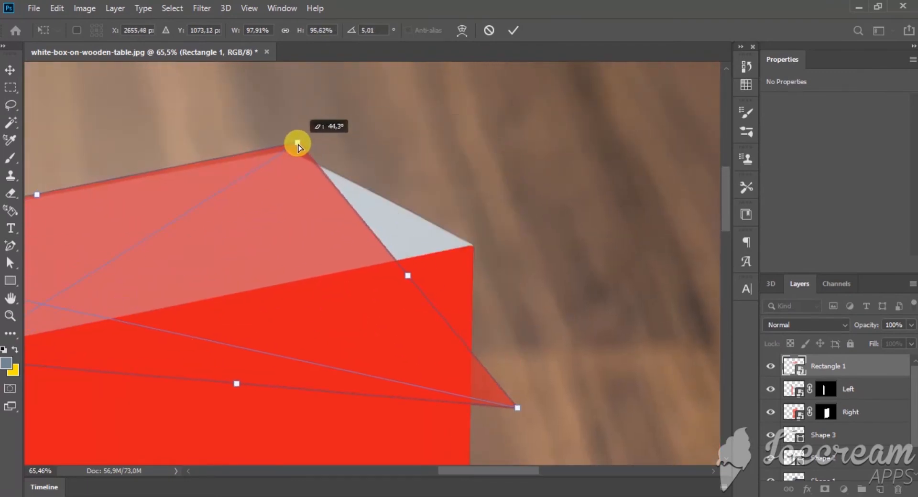
{"action": "left_click_drag", "start_coordinate": [525, 410], "coordinate": [480, 249]}
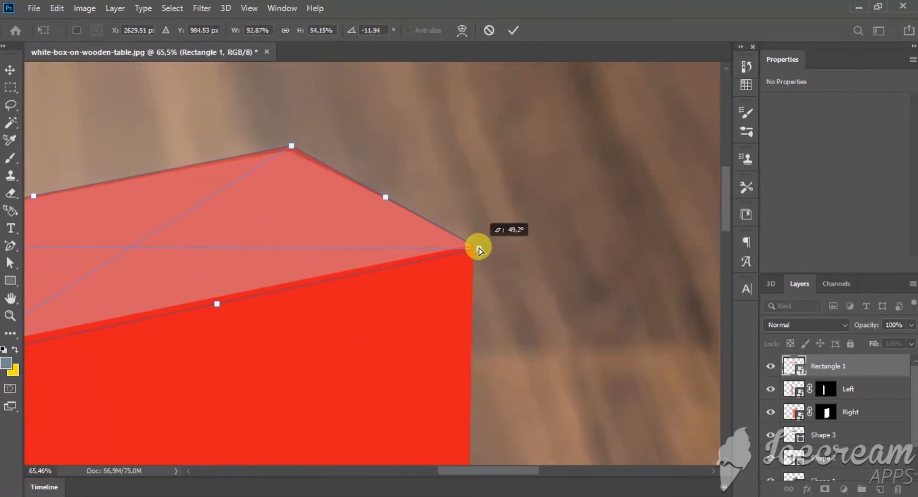
{"action": "scroll", "coordinate": [478, 248], "scroll_direction": "up", "scroll_amount": 5}
{"action": "left_click_drag", "start_coordinate": [479, 252], "coordinate": [480, 245]}
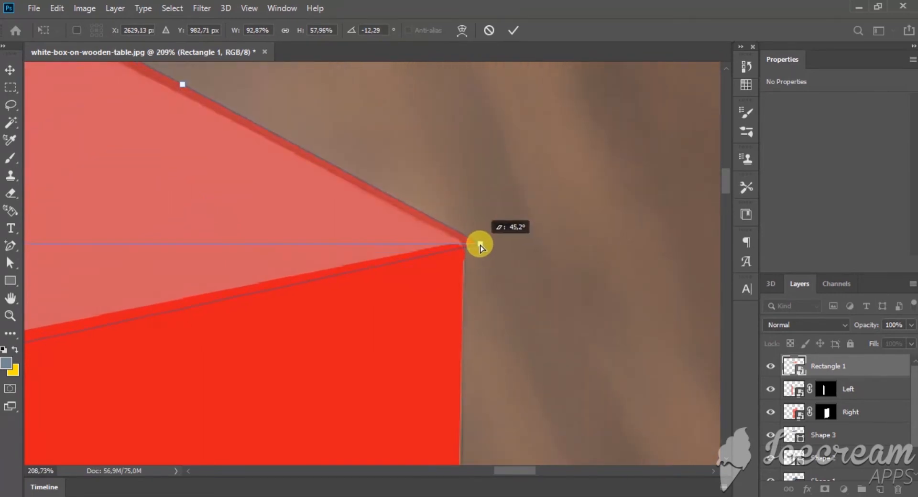
Step: Fine-tune the Rectangle 1 layer's corners so it covers the whole top face, and apply the distortion
{"action": "left_click_drag", "start_coordinate": [327, 184], "coordinate": [526, 334]}
{"action": "left_click_drag", "start_coordinate": [332, 274], "coordinate": [325, 280]}
{"action": "left_click_drag", "start_coordinate": [224, 322], "coordinate": [621, 239]}
{"action": "left_click_drag", "start_coordinate": [274, 342], "coordinate": [478, 302]}
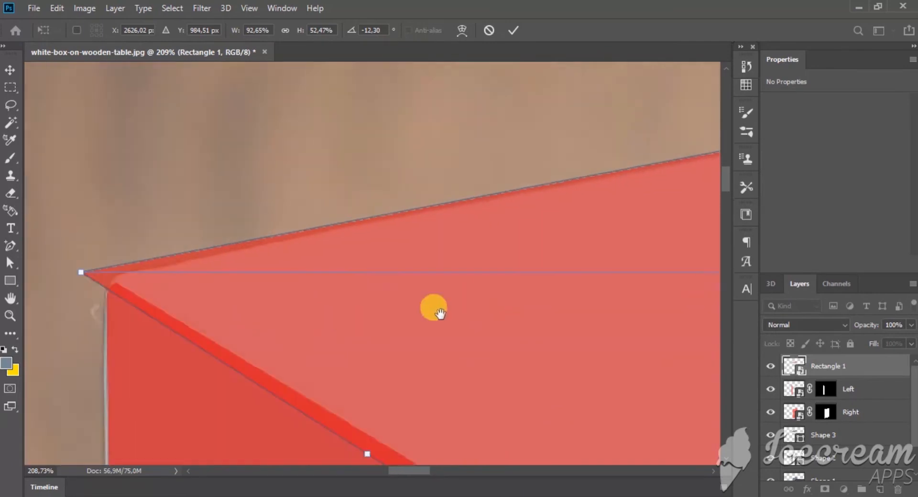
{"action": "left_click_drag", "start_coordinate": [214, 254], "coordinate": [226, 253]}
{"action": "scroll", "coordinate": [272, 283], "scroll_direction": "down", "scroll_amount": 3}
{"action": "scroll", "coordinate": [328, 300], "scroll_direction": "down", "scroll_amount": 3}
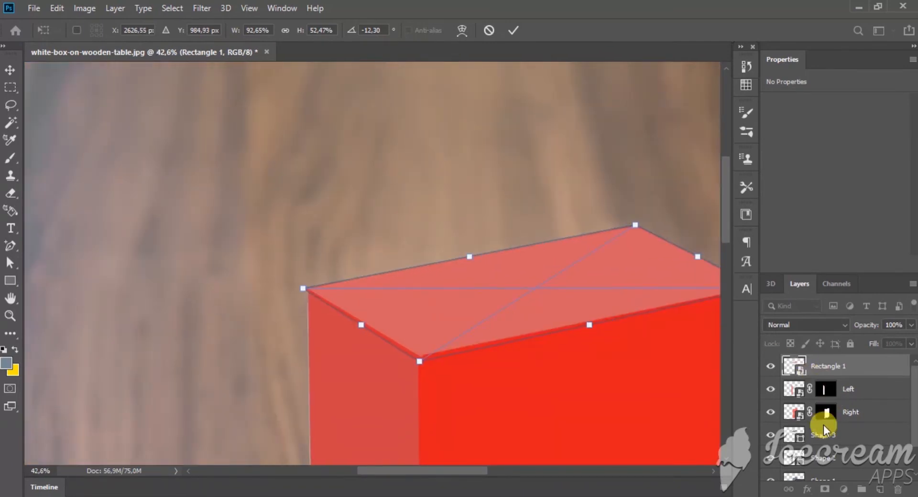
{"action": "key", "text": "Return"}
Step: Add a layer mask to Rectangle 1 that follows the outline of the box's top face
{"action": "left_click", "coordinate": [794, 366], "text": "ctrl"}
{"action": "left_click", "coordinate": [824, 488]}
{"action": "scroll", "coordinate": [465, 211], "scroll_direction": "down", "scroll_amount": 4}
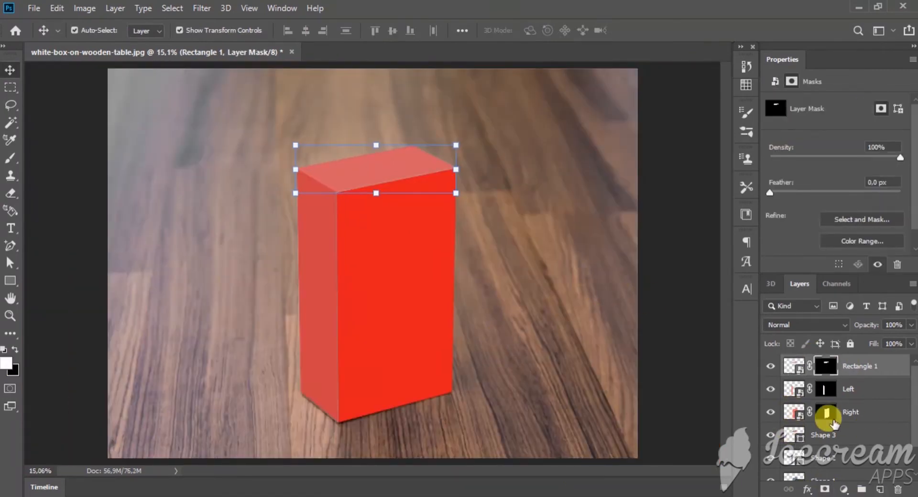
Step: Load the Shape 1 outline as a selection and copy that area of the Background to a new layer
{"action": "scroll", "coordinate": [834, 423], "scroll_direction": "down", "scroll_amount": 1}
{"action": "left_click", "coordinate": [794, 446], "text": "ctrl"}
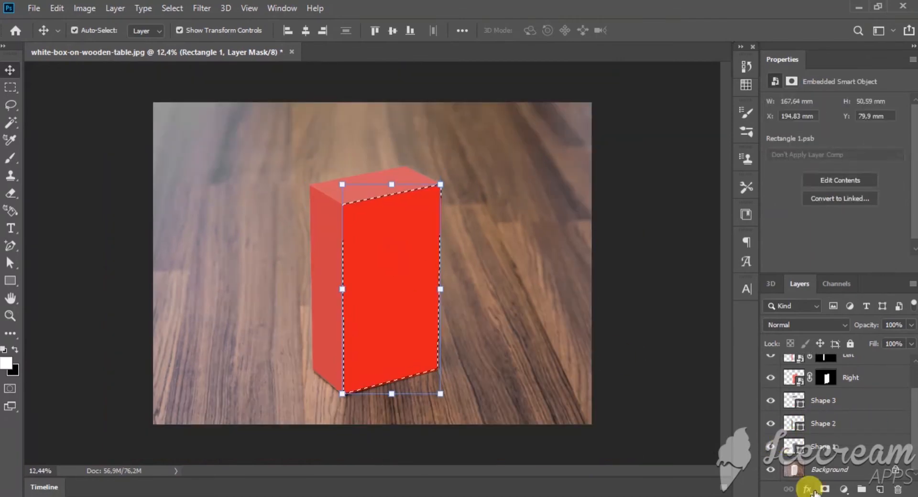
{"action": "left_click", "coordinate": [796, 472]}
{"action": "key", "text": "ctrl+j"}
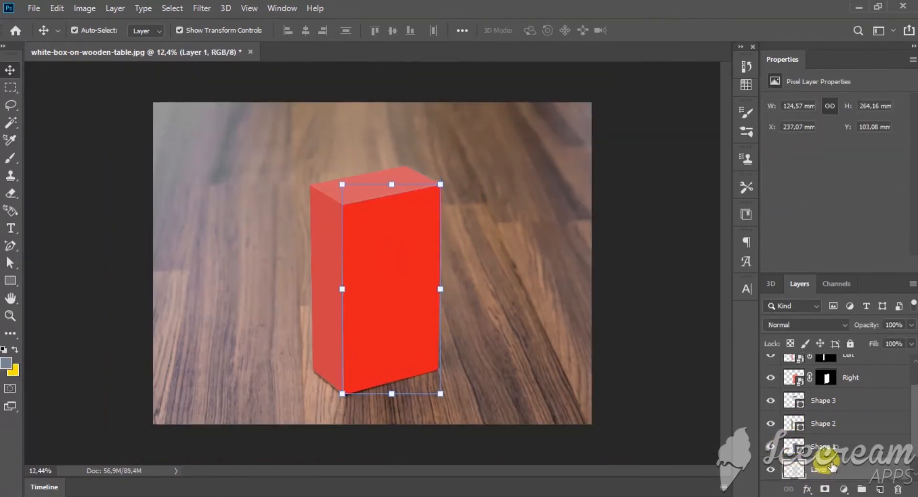
Step: Place Layer 1 above all other layers and set its blend mode to Linear Burn
{"action": "double_click", "coordinate": [786, 68]}
{"action": "left_click_drag", "start_coordinate": [809, 300], "coordinate": [829, 158]}
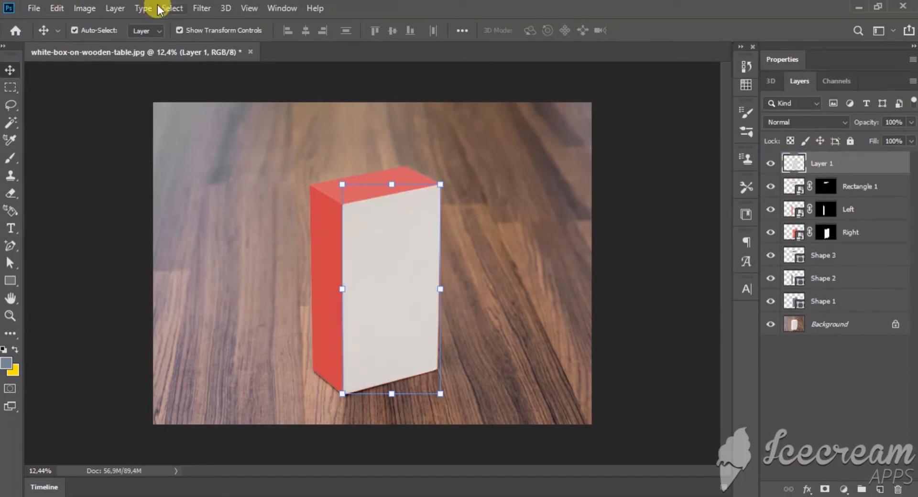
{"action": "left_click", "coordinate": [825, 123]}
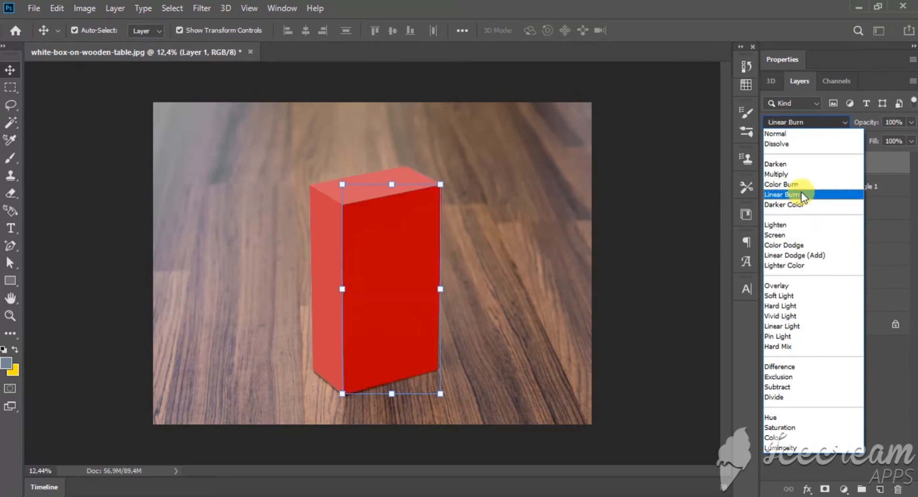
{"action": "left_click", "coordinate": [803, 195]}
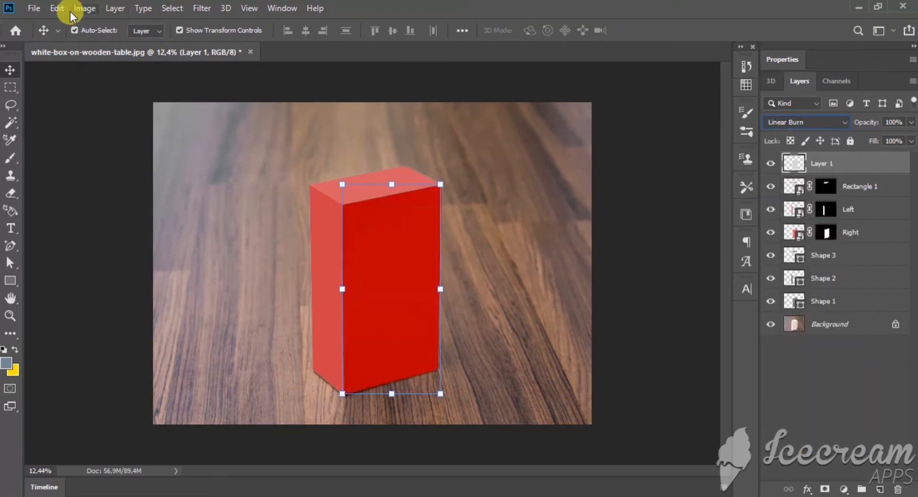
Step: Darken Layer 1 with a Levels adjustment to deepen the shading on the right face
{"action": "left_click", "coordinate": [81, 9]}
{"action": "mouse_move", "coordinate": [135, 43]}
{"action": "left_click", "coordinate": [290, 59]}
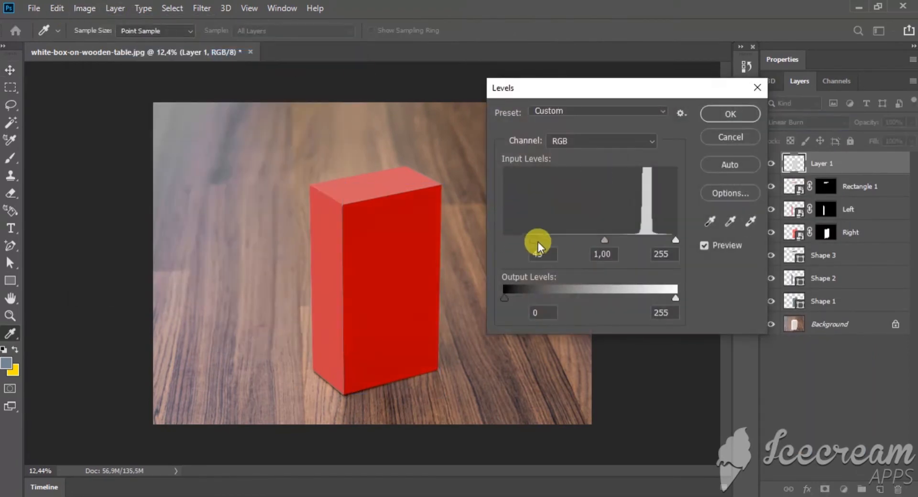
{"action": "left_click_drag", "start_coordinate": [590, 246], "coordinate": [615, 250]}
{"action": "left_click", "coordinate": [719, 117]}
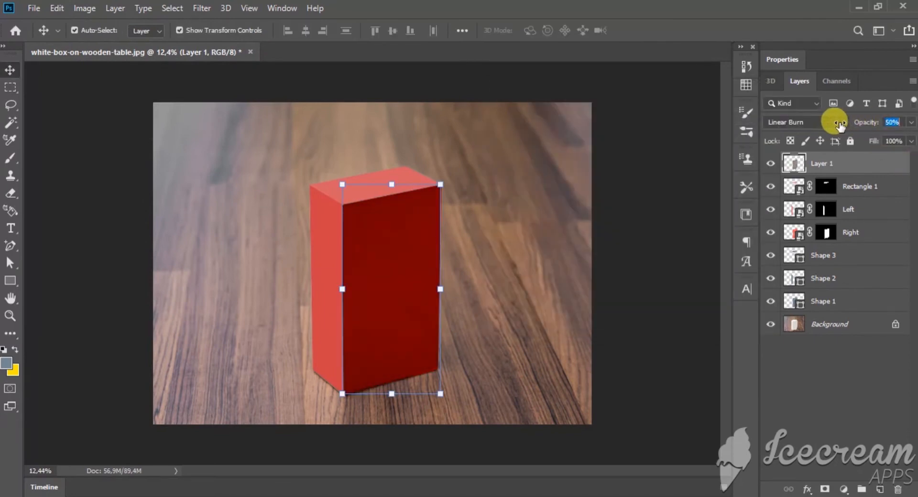
Step: Set Layer 1's opacity to 43% and duplicate it as a copy with the Screen blend mode
{"action": "left_click_drag", "start_coordinate": [840, 125], "coordinate": [837, 124]}
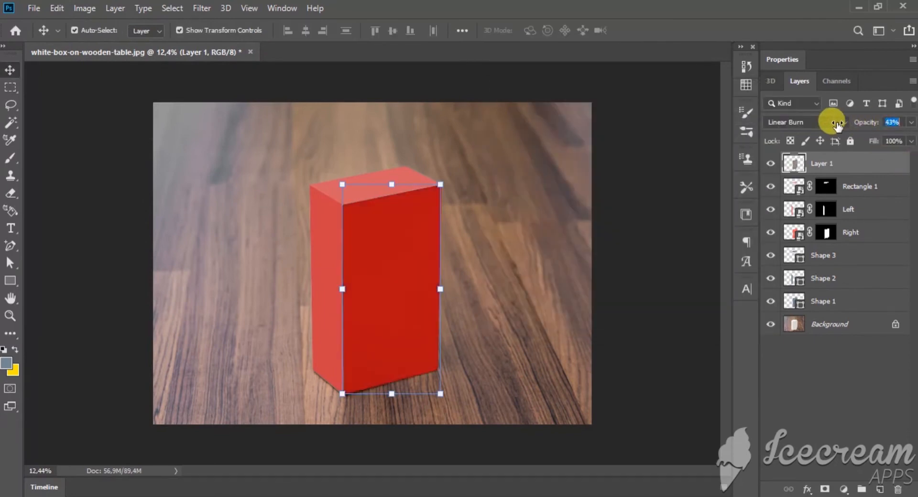
{"action": "key", "text": "ctrl+j"}
{"action": "left_click", "coordinate": [808, 122]}
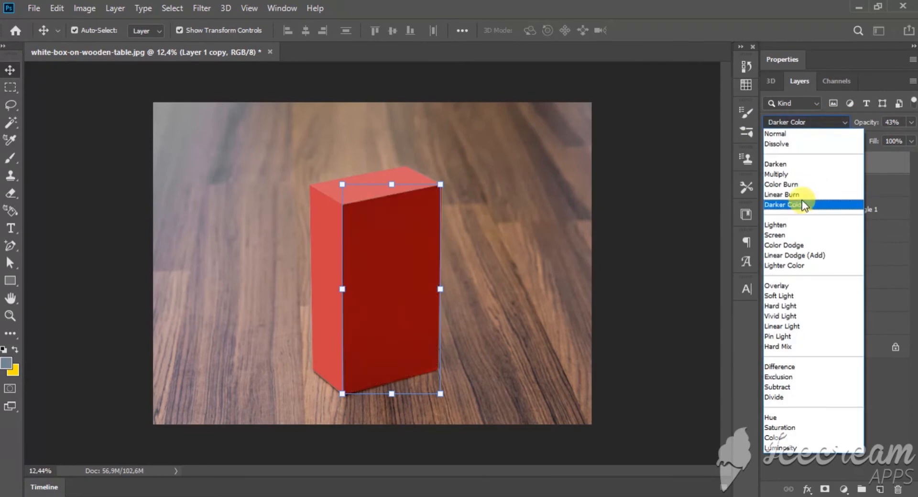
{"action": "left_click", "coordinate": [789, 233]}
Step: Raise the black input level of Layer 1 copy with a Levels adjustment
{"action": "left_click", "coordinate": [84, 8]}
{"action": "mouse_move", "coordinate": [115, 37]}
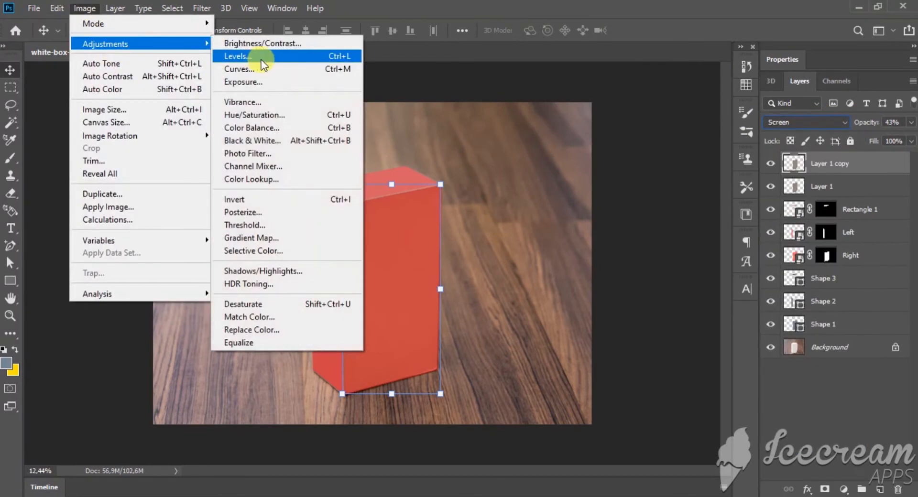
{"action": "left_click", "coordinate": [234, 57]}
{"action": "left_click_drag", "start_coordinate": [504, 240], "coordinate": [609, 242]}
{"action": "left_click", "coordinate": [730, 114]}
Step: Duplicate Layer 1 copy, set the duplicate to Color Dodge and raise its black input level with Levels
{"action": "key", "text": "ctrl+j"}
{"action": "left_click", "coordinate": [808, 123]}
{"action": "left_click", "coordinate": [801, 247]}
{"action": "left_click", "coordinate": [82, 9]}
{"action": "mouse_move", "coordinate": [115, 37]}
{"action": "left_click", "coordinate": [254, 63]}
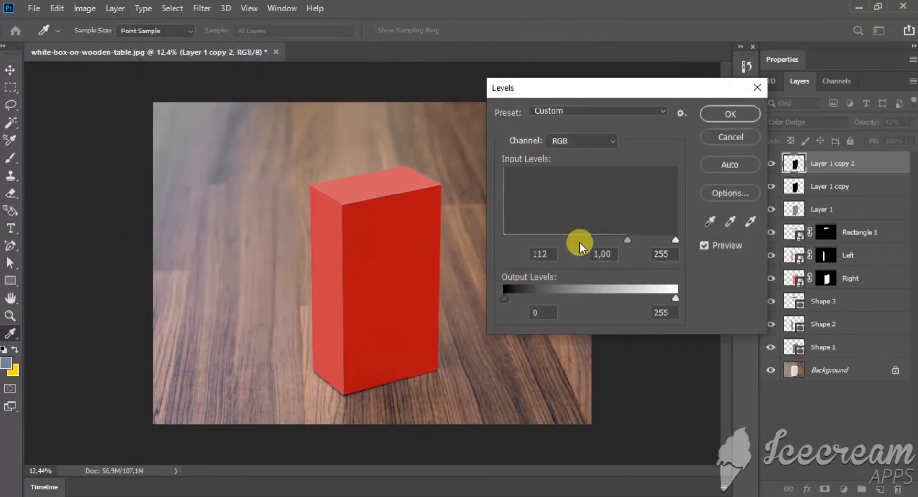
{"action": "left_click", "coordinate": [730, 114]}
{"action": "key", "text": "v"}
Step: Reduce the saturation of Layer 1 copy with a Hue/Saturation adjustment
{"action": "left_click", "coordinate": [829, 187]}
{"action": "left_click", "coordinate": [84, 8]}
{"action": "mouse_move", "coordinate": [114, 44]}
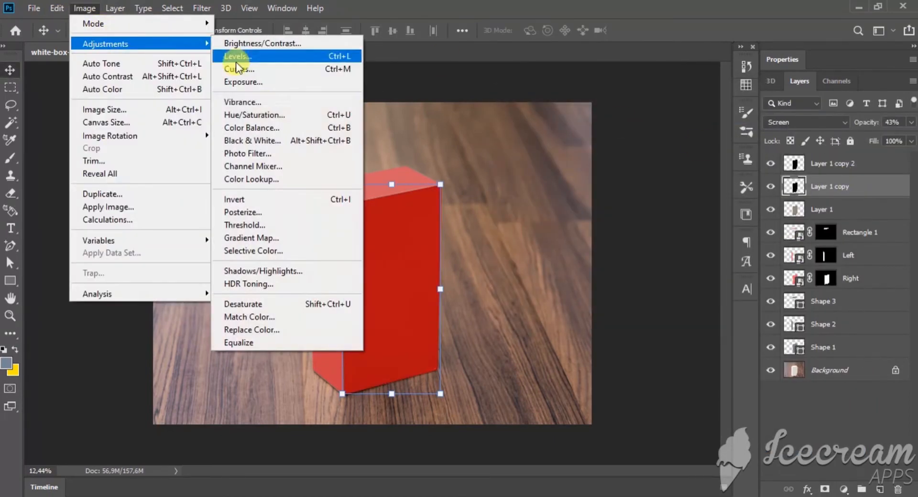
{"action": "left_click", "coordinate": [255, 115]}
{"action": "left_click_drag", "start_coordinate": [611, 253], "coordinate": [549, 255]}
{"action": "left_click", "coordinate": [765, 118]}
Step: Slightly reduce the saturation of Layer 1 with a Hue/Saturation adjustment
{"action": "left_click", "coordinate": [821, 209]}
{"action": "left_click", "coordinate": [114, 8]}
{"action": "mouse_move", "coordinate": [84, 8]}
{"action": "mouse_move", "coordinate": [105, 44]}
{"action": "left_click", "coordinate": [277, 114]}
{"action": "left_click_drag", "start_coordinate": [609, 255], "coordinate": [598, 260]}
{"action": "left_click", "coordinate": [775, 119]}
Step: Copy the Background area within the left face's outline to a new top layer and set it to Linear Burn
{"action": "key", "text": "ctrl+minus"}
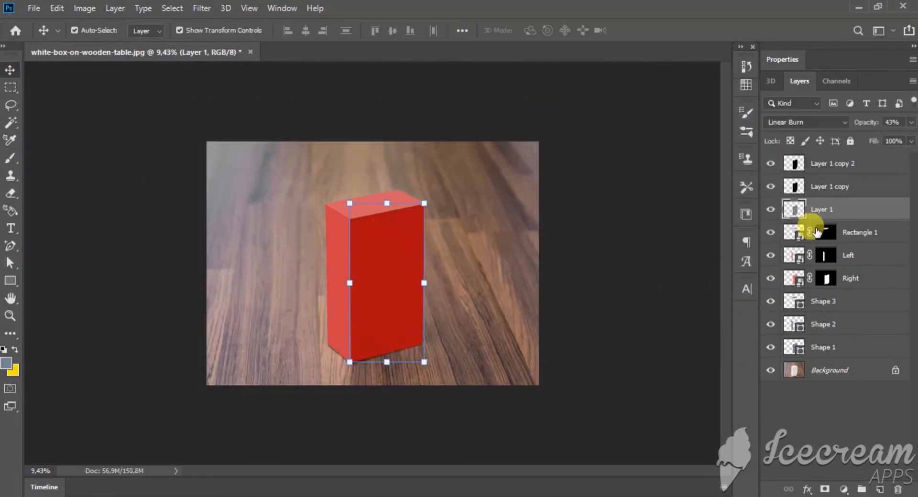
{"action": "left_click", "coordinate": [789, 259], "text": "ctrl"}
{"action": "left_click", "coordinate": [790, 368]}
{"action": "key", "text": "ctrl+j"}
{"action": "left_click_drag", "start_coordinate": [813, 370], "coordinate": [824, 154]}
{"action": "left_click", "coordinate": [806, 122]}
{"action": "left_click", "coordinate": [796, 189]}
Step: Darken Layer 2 with a Levels adjustment and lower its opacity to 69%
{"action": "left_click", "coordinate": [84, 8]}
{"action": "mouse_move", "coordinate": [106, 43]}
{"action": "left_click", "coordinate": [244, 57]}
{"action": "left_click_drag", "start_coordinate": [503, 240], "coordinate": [631, 240]}
{"action": "left_click", "coordinate": [727, 114]}
Step: Duplicate Layer 2, set the copy to Screen and raise its black input level to 98 with Levels
{"action": "key", "text": "ctrl+j"}
{"action": "left_click", "coordinate": [821, 123]}
{"action": "left_click", "coordinate": [798, 233]}
{"action": "left_click", "coordinate": [84, 8]}
{"action": "mouse_move", "coordinate": [106, 44]}
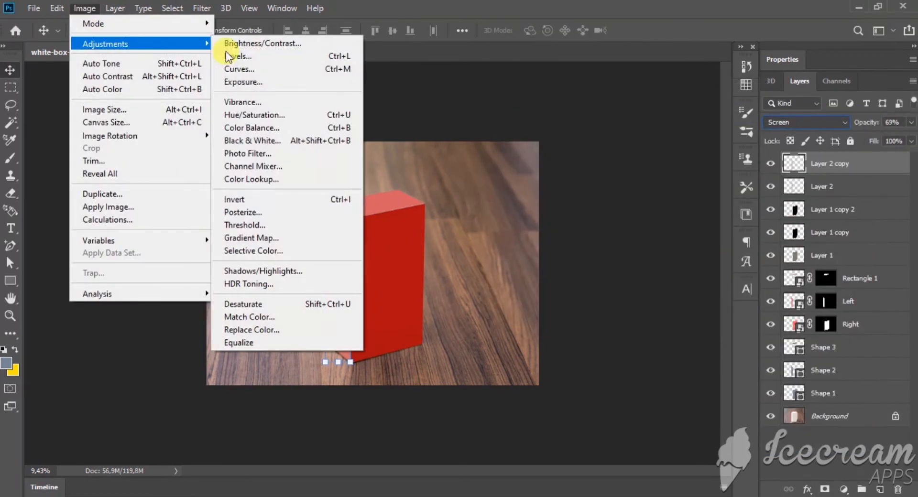
{"action": "left_click", "coordinate": [266, 57]}
{"action": "left_click_drag", "start_coordinate": [503, 239], "coordinate": [571, 242]}
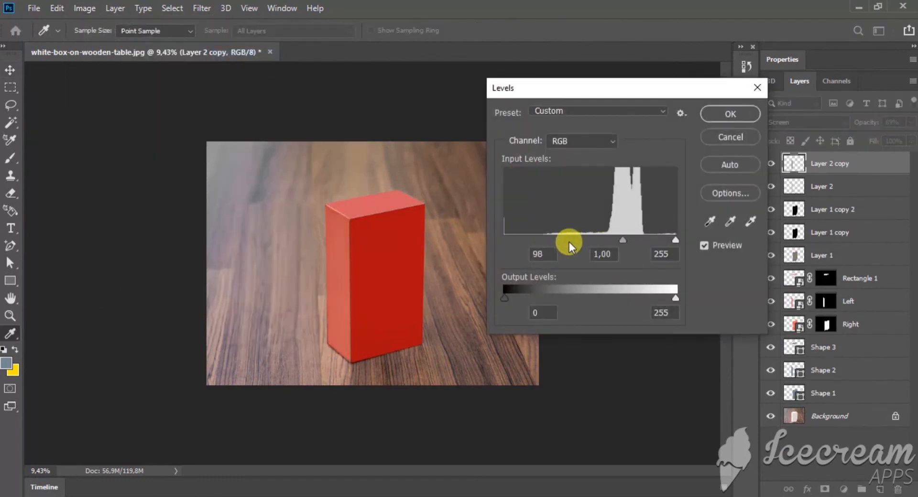
{"action": "key", "text": "Return"}
Step: Try a Color Dodge duplicate of Layer 2 copy with a Levels adjustment, and undo it
{"action": "key", "text": "ctrl+j"}
{"action": "left_click", "coordinate": [821, 123]}
{"action": "left_click", "coordinate": [804, 245]}
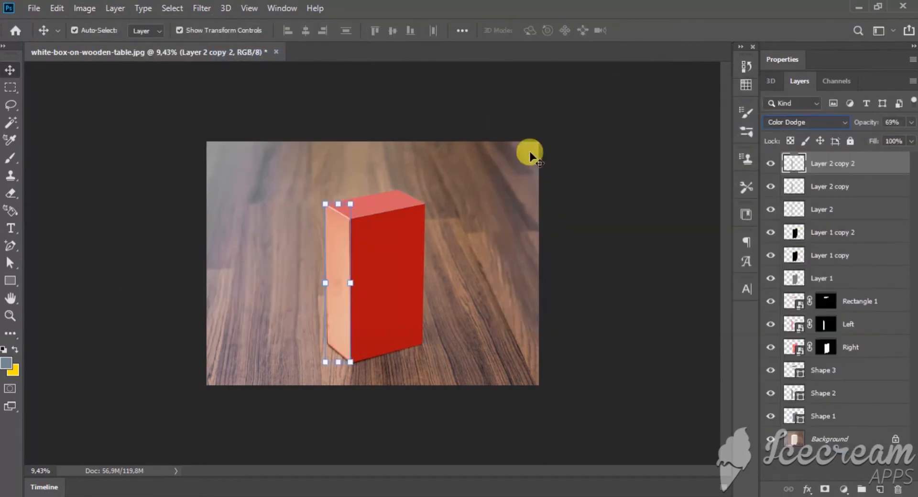
{"action": "left_click", "coordinate": [84, 8]}
{"action": "left_click", "coordinate": [237, 70]}
{"action": "left_click_drag", "start_coordinate": [504, 239], "coordinate": [559, 253]}
{"action": "left_click", "coordinate": [720, 142]}
{"action": "key", "text": "ctrl+z"}
{"action": "key", "text": "ctrl+z"}
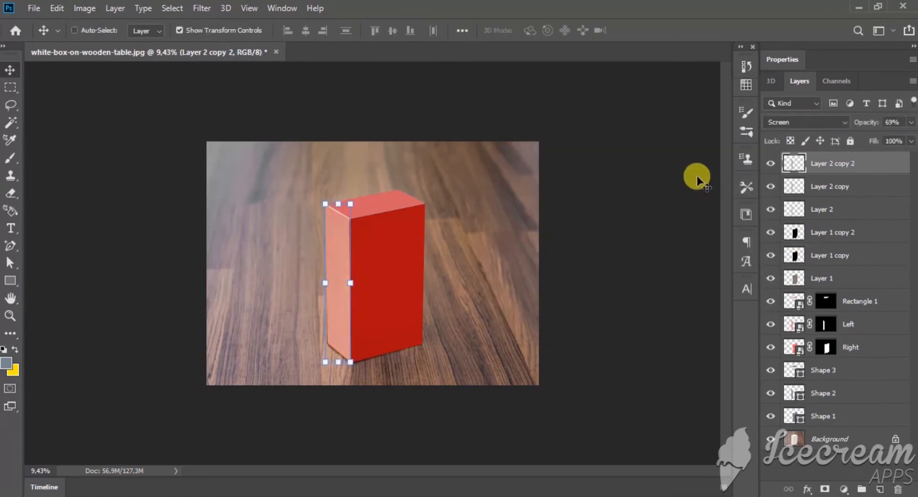
Step: Copy the Background area within the top face's outline to a new top layer and set it to Linear Burn
{"action": "left_click", "coordinate": [555, 274]}
{"action": "scroll", "coordinate": [555, 274], "scroll_direction": "down", "scroll_amount": 1}
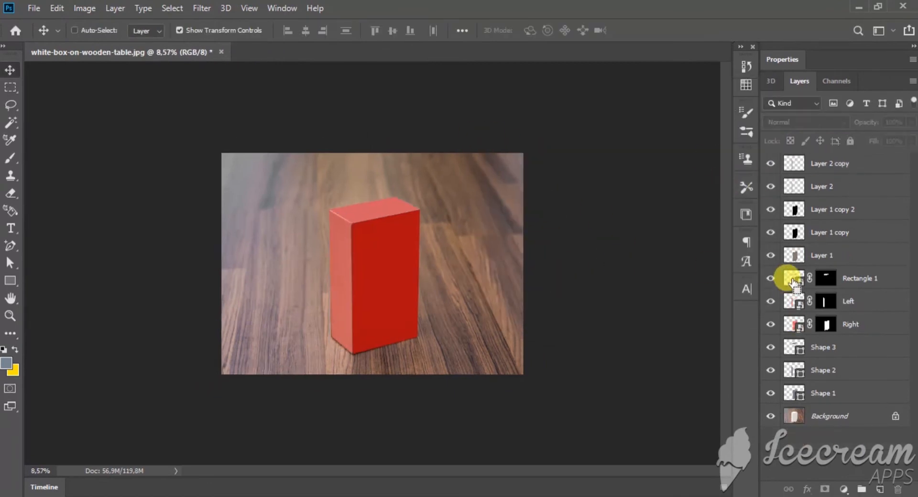
{"action": "key", "text": "ctrl+j"}
{"action": "key", "text": "ctrl+j"}
{"action": "left_click", "coordinate": [804, 123]}
{"action": "left_click", "coordinate": [799, 194]}
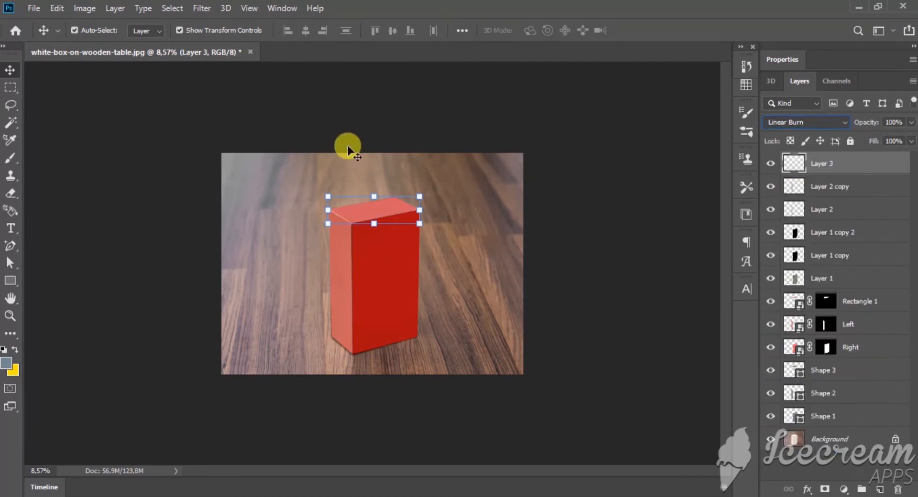
Step: Duplicate Layer 3 as a Screen layer, adjust the copy's Levels and lower its opacity to 69%
{"action": "left_click", "coordinate": [815, 119]}
{"action": "left_click", "coordinate": [794, 235]}
{"action": "left_click", "coordinate": [84, 8]}
{"action": "mouse_move", "coordinate": [95, 45]}
{"action": "left_click", "coordinate": [232, 56]}
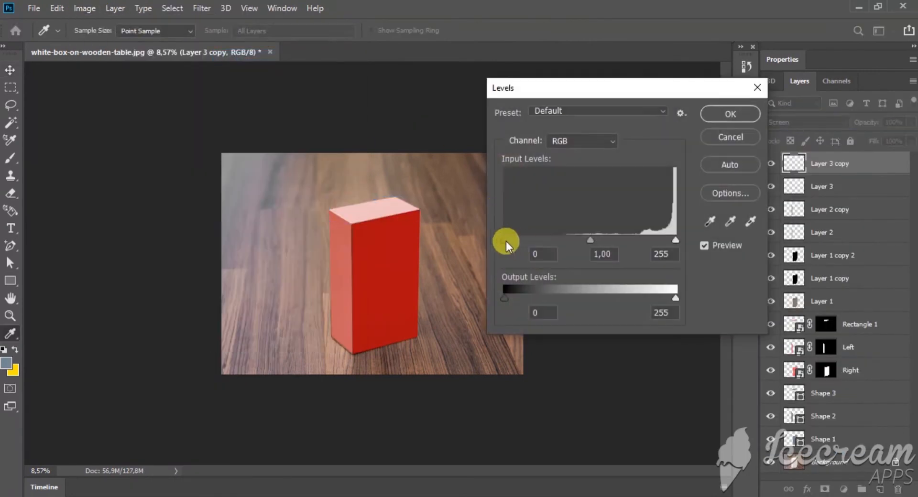
{"action": "key", "text": "Return"}
{"action": "key", "text": "v"}
{"action": "left_click_drag", "start_coordinate": [867, 123], "coordinate": [863, 123]}
Step: Set Layer 3's opacity to 66% and apply a Levels adjustment to it
{"action": "left_click", "coordinate": [840, 195]}
{"action": "left_click", "coordinate": [84, 8]}
{"action": "mouse_move", "coordinate": [95, 44]}
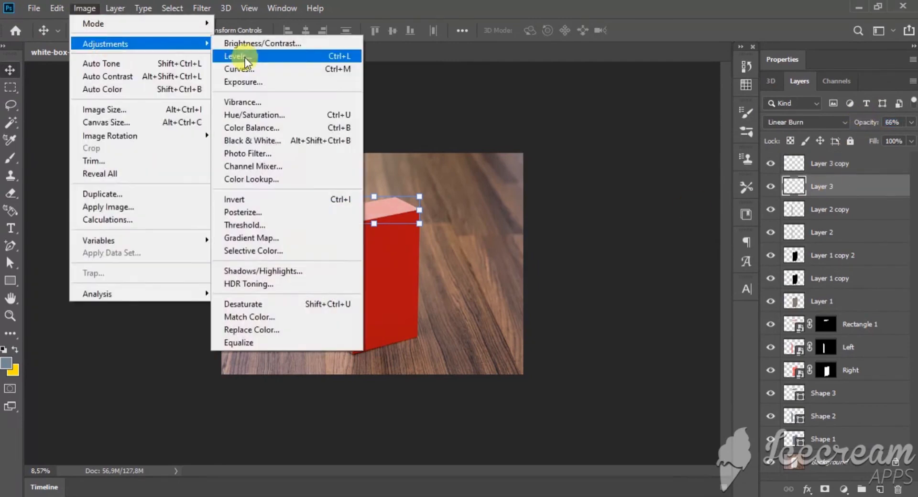
{"action": "left_click", "coordinate": [232, 56]}
{"action": "key", "text": "Return"}
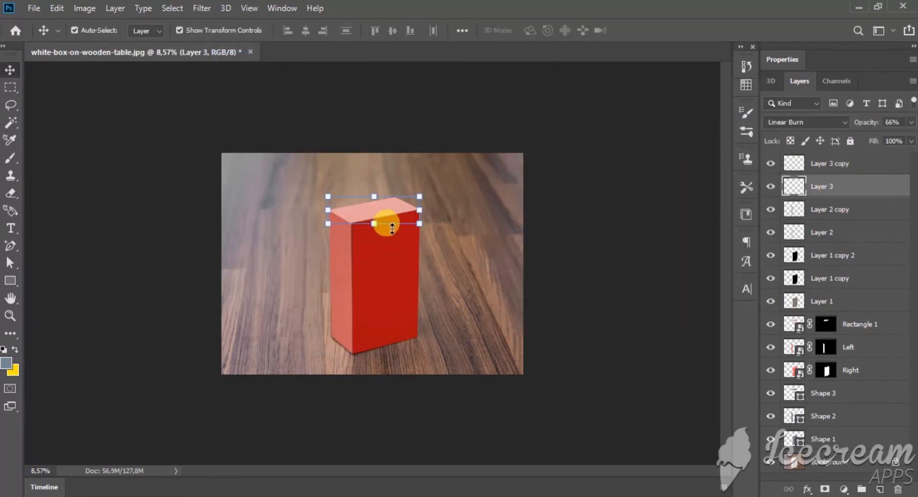
Step: Duplicate Layer 3 copy, set the duplicate to Color Dodge and raise its black input level to 231 with Levels
{"action": "left_click", "coordinate": [836, 161]}
{"action": "key", "text": "ctrl+j"}
{"action": "left_click", "coordinate": [87, 8]}
{"action": "left_click", "coordinate": [827, 122]}
{"action": "left_click", "coordinate": [794, 245]}
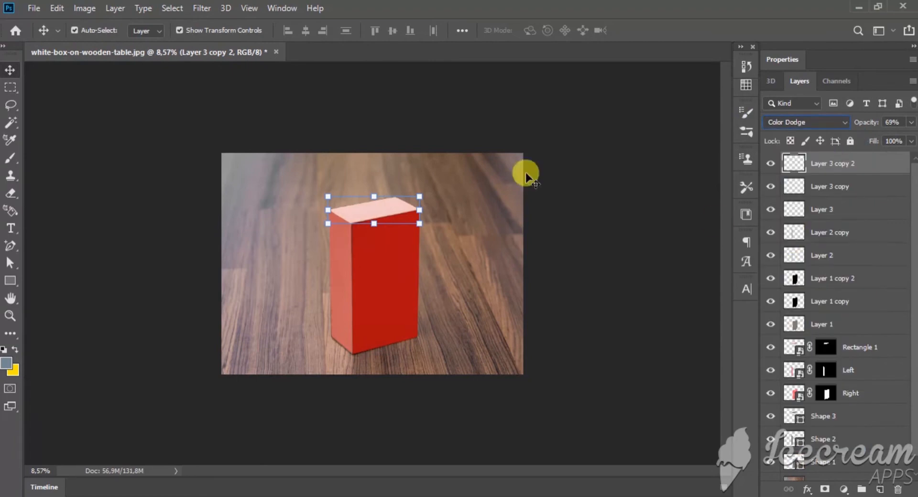
{"action": "left_click", "coordinate": [85, 9]}
{"action": "mouse_move", "coordinate": [96, 42]}
{"action": "left_click", "coordinate": [239, 54]}
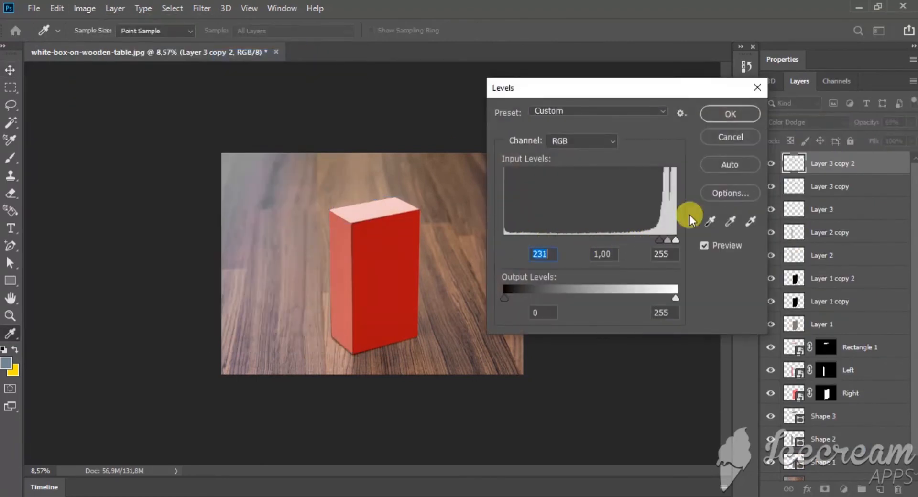
{"action": "key", "text": "Return"}
Step: Group all shading layers from Layer 1 to Layer 3 copy 2 under the name Shadow
{"action": "left_click", "coordinate": [636, 238]}
{"action": "scroll", "coordinate": [636, 237], "scroll_direction": "down", "scroll_amount": 3}
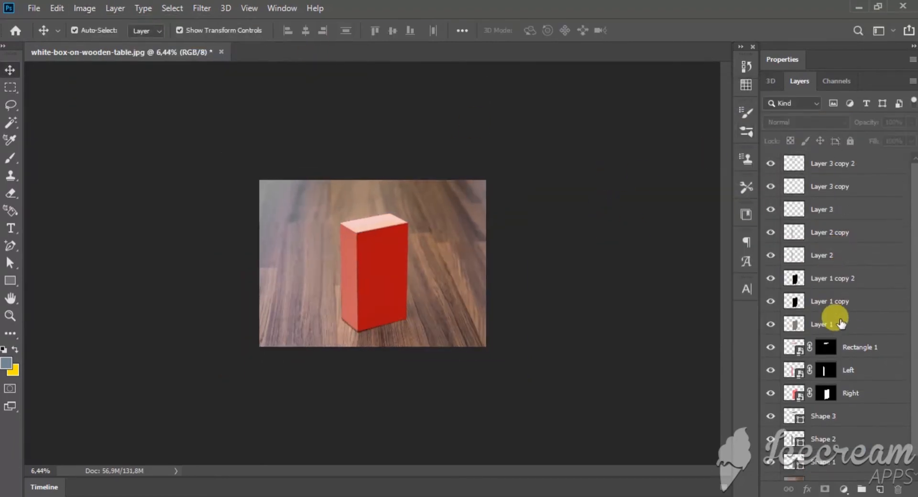
{"action": "left_click", "coordinate": [840, 324]}
{"action": "left_click", "coordinate": [830, 164], "text": "shift"}
{"action": "right_click", "coordinate": [831, 163]}
{"action": "left_click", "coordinate": [713, 93]}
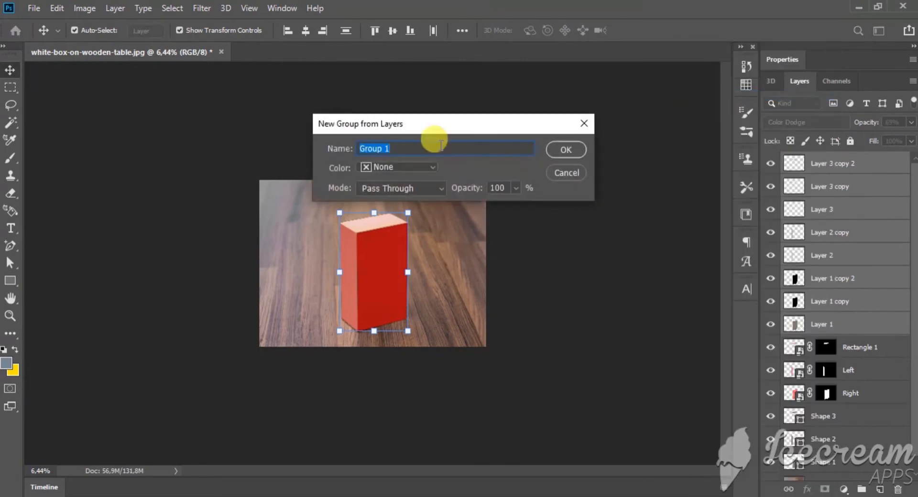
{"action": "type", "text": "Shadow"}
{"action": "left_click", "coordinate": [566, 150]}
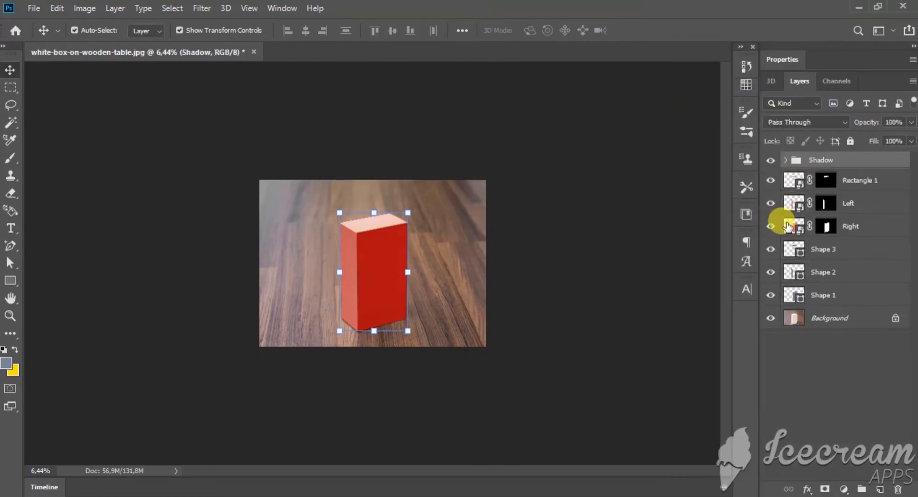
Step: In the Right smart object, hide the red rectangle and add the text PARFUME
{"action": "double_click", "coordinate": [792, 226]}
{"action": "left_click", "coordinate": [771, 166]}
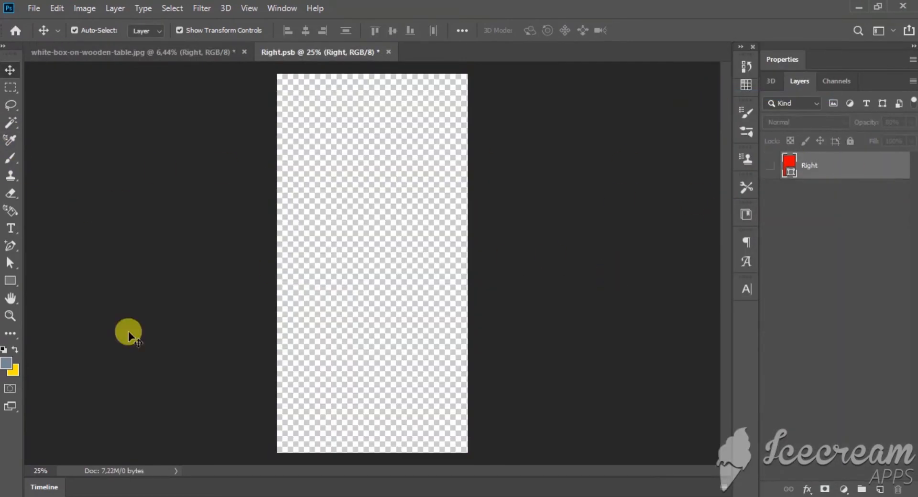
{"action": "left_click", "coordinate": [11, 229]}
{"action": "left_click", "coordinate": [299, 145]}
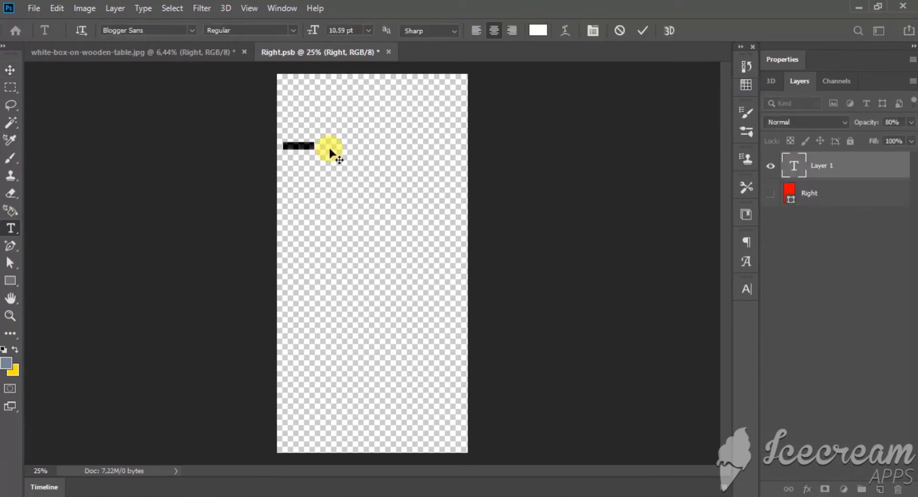
{"action": "type", "text": "PARFUME"}
Step: Colour the PARFUME text black, enlarge it and move it onto the upper part of the canvas
{"action": "key", "text": "ctrl+a"}
{"action": "left_click", "coordinate": [538, 30]}
{"action": "left_click", "coordinate": [566, 275]}
{"action": "key", "text": "Return"}
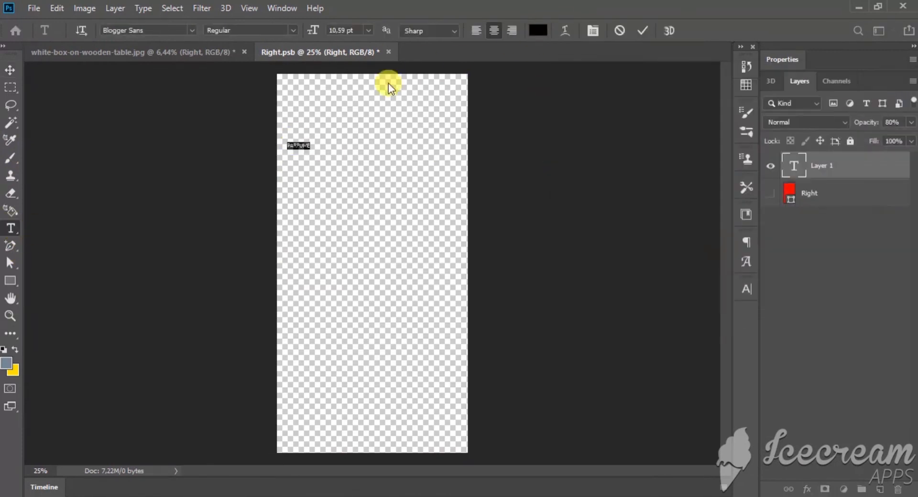
{"action": "left_click_drag", "start_coordinate": [313, 30], "coordinate": [364, 30]}
{"action": "left_click", "coordinate": [9, 70]}
{"action": "left_click_drag", "start_coordinate": [311, 140], "coordinate": [412, 175]}
Step: Break the PARFUME text into three lines reading PAR, FU and ME
{"action": "double_click", "coordinate": [388, 180]}
{"action": "key", "text": "Return"}
{"action": "left_click", "coordinate": [407, 213]}
{"action": "key", "text": "Return"}
{"action": "key", "text": "ctrl+a"}
{"action": "left_click", "coordinate": [10, 70]}
Step: Scale the three-line text and position it toward the left side of the artwork
{"action": "left_click_drag", "start_coordinate": [440, 173], "coordinate": [356, 174]}
{"action": "left_click_drag", "start_coordinate": [395, 309], "coordinate": [416, 374]}
{"action": "left_click_drag", "start_coordinate": [413, 186], "coordinate": [404, 189]}
{"action": "left_click", "coordinate": [645, 30]}
Step: Add an orange solid color fill layer beneath the PAR FU ME text
{"action": "left_click", "coordinate": [845, 200]}
{"action": "left_click_drag", "start_coordinate": [754, 229], "coordinate": [771, 258]}
{"action": "mouse_move", "coordinate": [671, 136]}
{"action": "left_mouse_down"}
{"action": "mouse_move", "coordinate": [688, 146]}
{"action": "mouse_move", "coordinate": [699, 131]}
{"action": "left_mouse_up"}
{"action": "key", "text": "Return"}
Step: Change the colour of the PAR FU ME text to white
{"action": "left_click", "coordinate": [375, 159]}
{"action": "left_click", "coordinate": [745, 288]}
{"action": "left_click", "coordinate": [709, 365]}
{"action": "left_click_drag", "start_coordinate": [581, 122], "coordinate": [554, 78]}
{"action": "key", "text": "Return"}
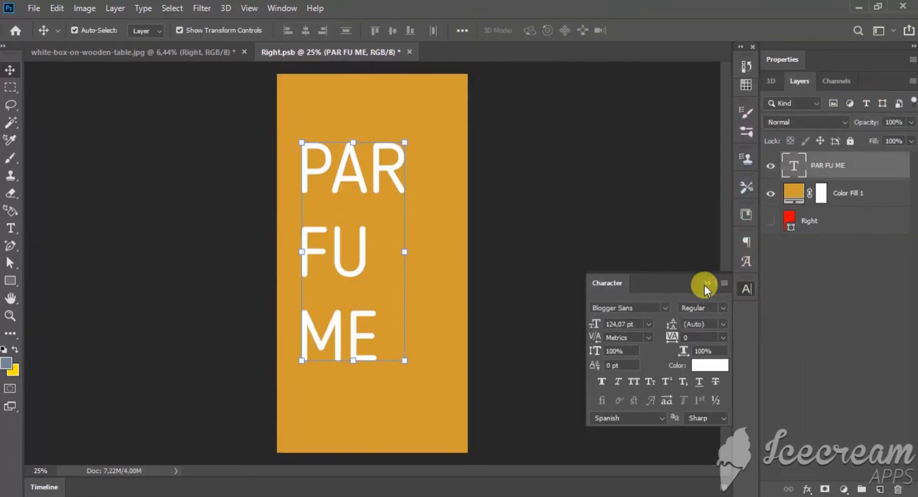
{"action": "left_click", "coordinate": [707, 283]}
Step: Save the Right smart object and return to the box document fitted on screen
{"action": "key", "text": "ctrl+s"}
{"action": "left_click", "coordinate": [191, 51]}
{"action": "key", "text": "ctrl+0"}
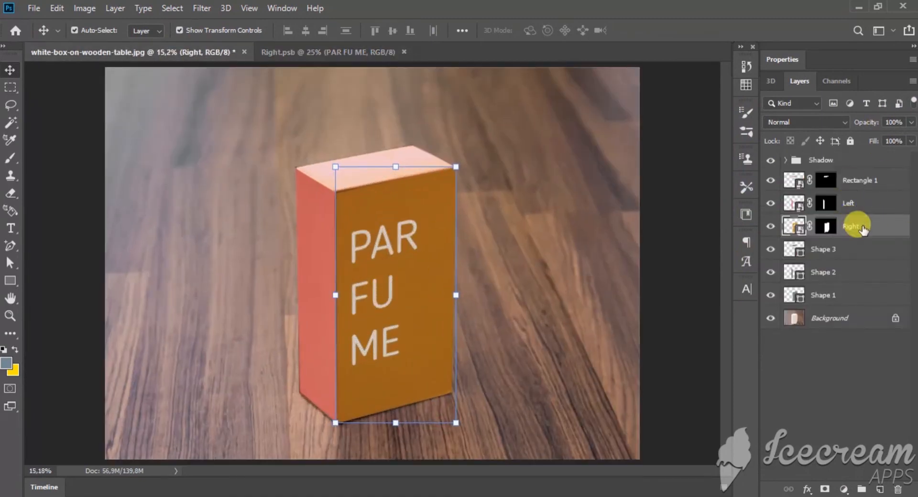
Step: Open the Left smart object and add the text MOCKUP
{"action": "double_click", "coordinate": [793, 203]}
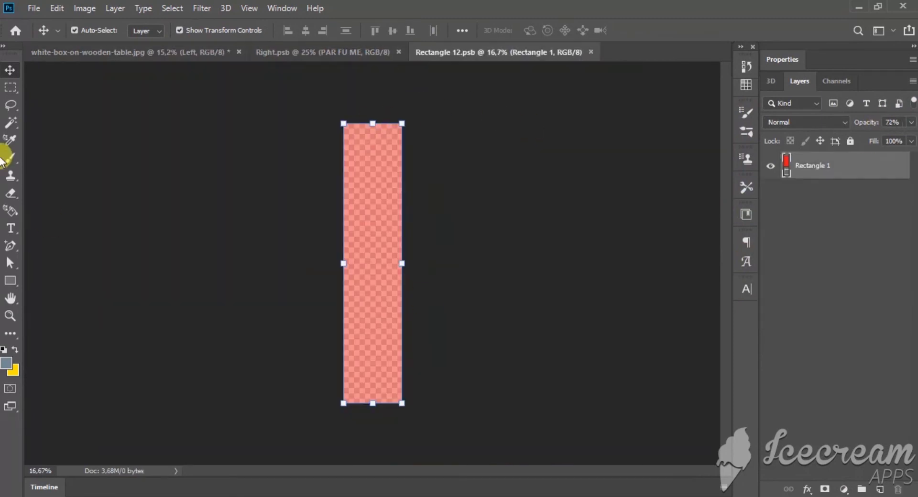
{"action": "left_click", "coordinate": [11, 228]}
{"action": "left_click", "coordinate": [362, 349]}
{"action": "type", "text": "MO"}
Step: Rotate the MOCKUP text to -90°, scale it to about 194% and place it along the narrow red panel
{"action": "left_click", "coordinate": [10, 71]}
{"action": "key", "text": "ctrl+t"}
{"action": "left_click_drag", "start_coordinate": [489, 313], "coordinate": [382, 259]}
{"action": "left_click_drag", "start_coordinate": [421, 333], "coordinate": [390, 341]}
{"action": "left_click_drag", "start_coordinate": [370, 288], "coordinate": [335, 176]}
{"action": "left_click_drag", "start_coordinate": [368, 234], "coordinate": [368, 201]}
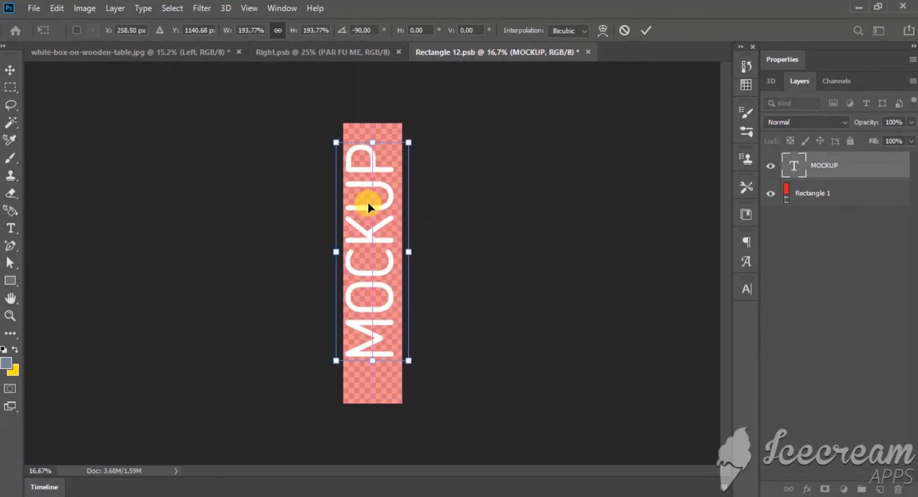
{"action": "left_click", "coordinate": [646, 30]}
Step: Align the MOCKUP text to the canvas, centred horizontally and vertically
{"action": "left_click", "coordinate": [462, 30]}
{"action": "left_click", "coordinate": [504, 153]}
{"action": "left_click", "coordinate": [512, 175]}
{"action": "left_click", "coordinate": [305, 30]}
{"action": "left_click", "coordinate": [392, 31]}
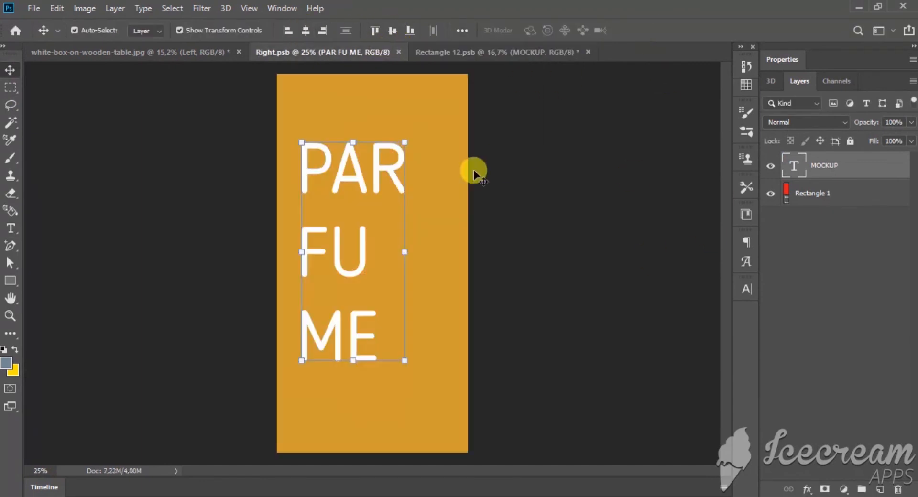
Step: Put the orange fill from Right.psb behind MOCKUP in place of the red rectangle, and save back to the box document
{"action": "double_click", "coordinate": [785, 194]}
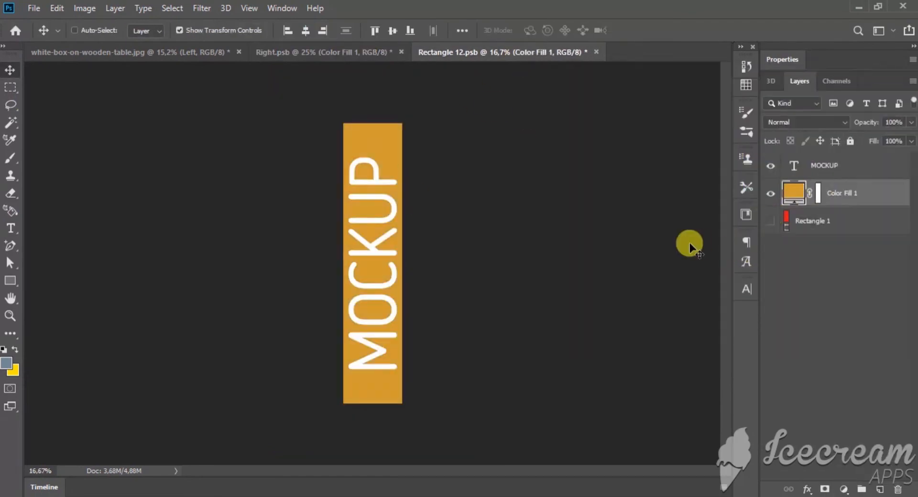
{"action": "key", "text": "ctrl+s"}
{"action": "left_click", "coordinate": [220, 52]}
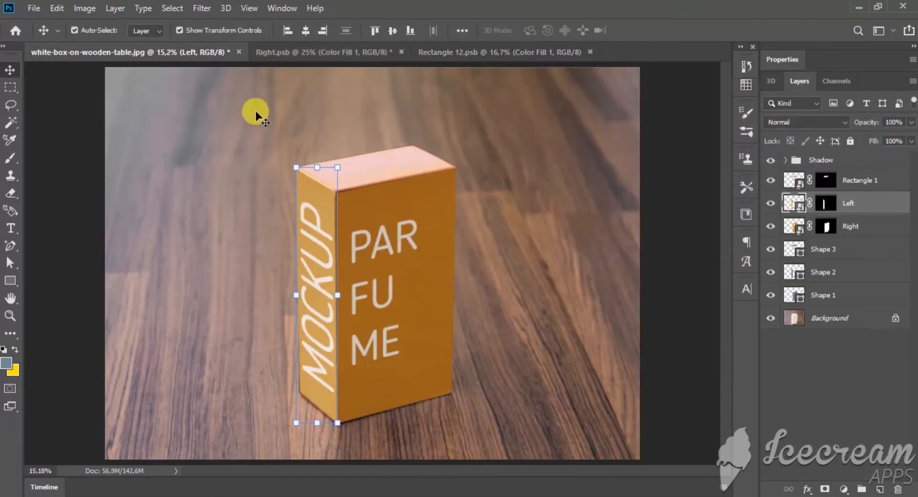
Step: In the top face's Rectangle 1 smart object, add the text MOCKUP and move it to the middle
{"action": "double_click", "coordinate": [794, 180]}
{"action": "left_click", "coordinate": [10, 228]}
{"action": "left_click", "coordinate": [95, 224]}
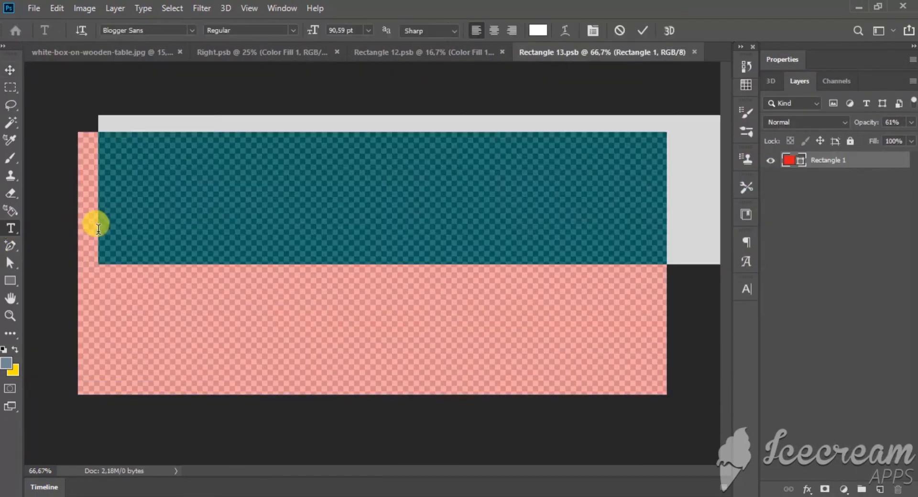
{"action": "type", "text": "MOCKUP"}
{"action": "left_click", "coordinate": [642, 30]}
{"action": "key", "text": "v"}
{"action": "left_click_drag", "start_coordinate": [278, 186], "coordinate": [323, 266]}
Step: Hide the red rectangle, put a solid color fill of #d29b31 behind the MOCKUP text, and save the smart object
{"action": "left_click", "coordinate": [769, 176]}
{"action": "left_click", "coordinate": [844, 177]}
{"action": "left_click", "coordinate": [843, 489]}
{"action": "left_click", "coordinate": [841, 252]}
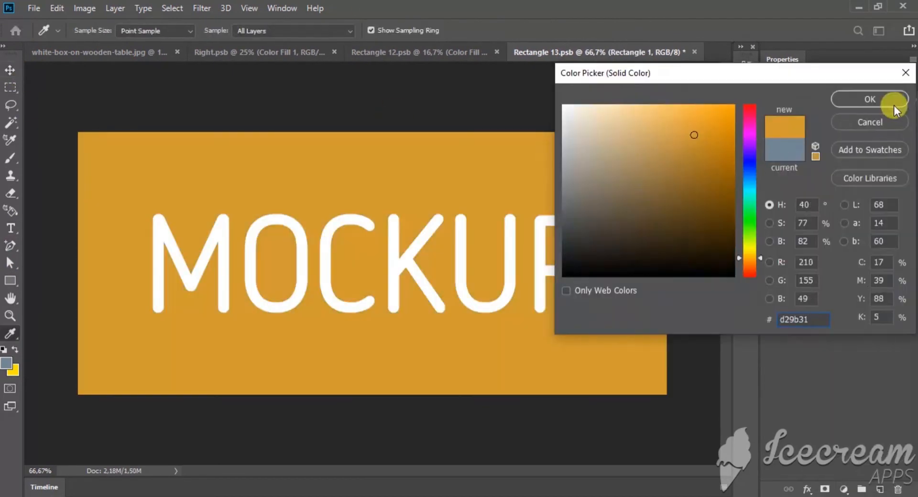
{"action": "left_click", "coordinate": [896, 103]}
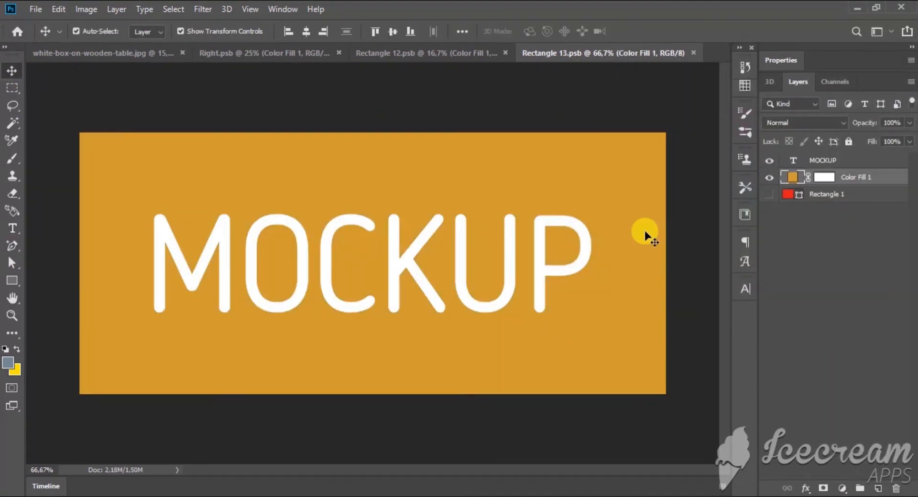
Step: In the box document's Shadow group, copy the Right layer's mask onto Layer 1, Layer 1 copy and Layer 1 copy 2
{"action": "left_click", "coordinate": [119, 54]}
{"action": "scroll", "coordinate": [342, 258], "scroll_direction": "up", "scroll_amount": 6}
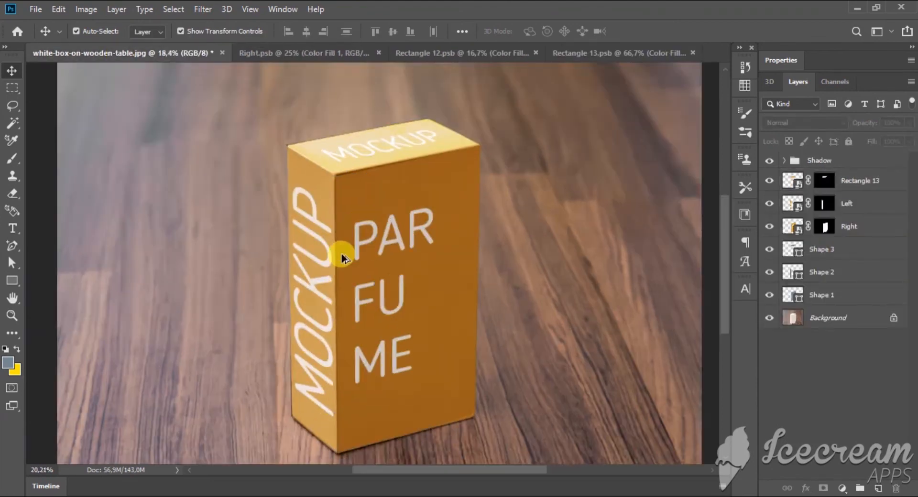
{"action": "left_click_drag", "start_coordinate": [335, 244], "coordinate": [330, 297]}
{"action": "scroll", "coordinate": [312, 155], "scroll_direction": "up", "scroll_amount": 5}
{"action": "left_click_drag", "start_coordinate": [309, 148], "coordinate": [319, 175]}
{"action": "scroll", "coordinate": [319, 175], "scroll_direction": "up", "scroll_amount": 1}
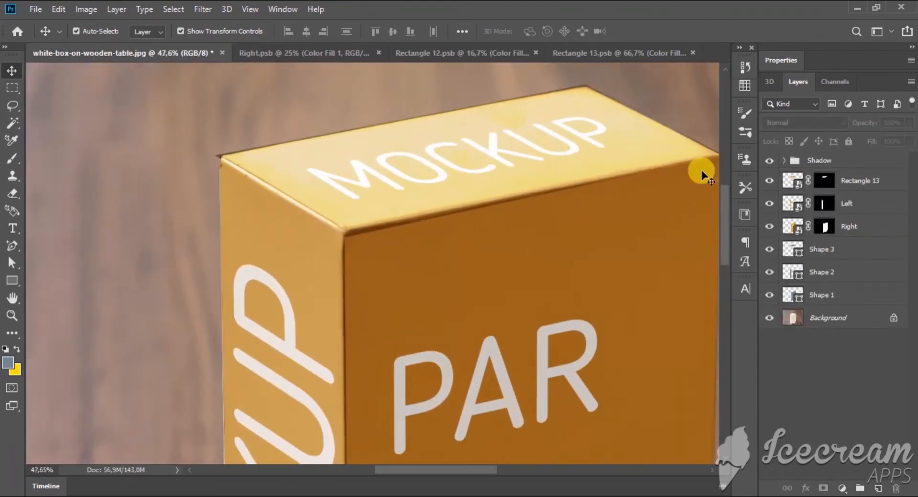
{"action": "left_click", "coordinate": [779, 161]}
{"action": "left_click_drag", "start_coordinate": [823, 409], "coordinate": [837, 296]}
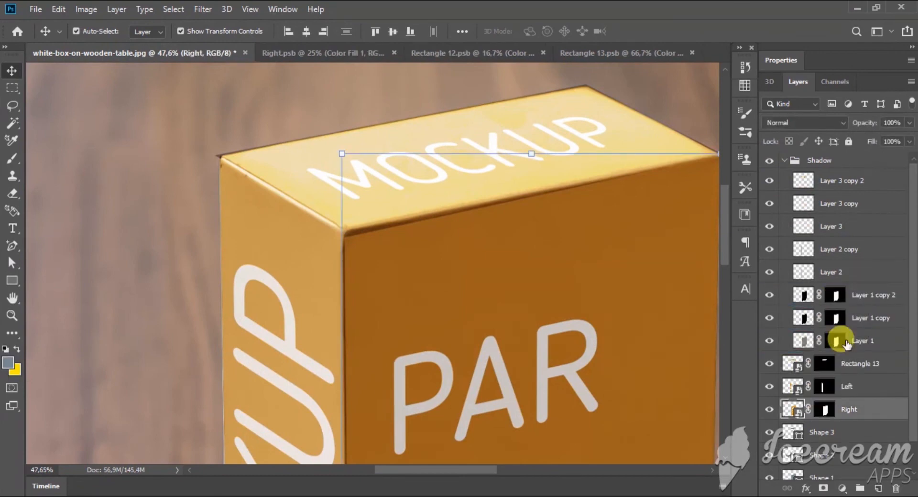
Step: Copy the Left layer's mask onto Layer 2 and Layer 2 copy in the Shadow group
{"action": "left_click_drag", "start_coordinate": [823, 388], "coordinate": [831, 271]}
{"action": "left_click_drag", "start_coordinate": [833, 272], "coordinate": [836, 250]}
{"action": "left_click_drag", "start_coordinate": [834, 249], "coordinate": [834, 228]}
Step: Copy the Rectangle 13 mask onto Layer 3, Layer 3 copy and Layer 3 copy 2, and view the whole box
{"action": "left_click", "coordinate": [836, 225]}
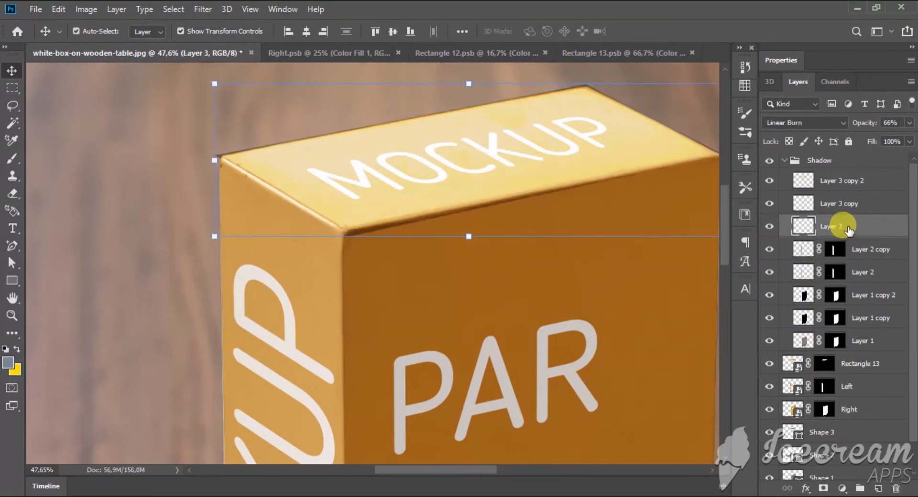
{"action": "mouse_move", "coordinate": [832, 364]}
{"action": "left_mouse_down"}
{"action": "mouse_move", "coordinate": [843, 237]}
{"action": "mouse_move", "coordinate": [833, 226]}
{"action": "mouse_move", "coordinate": [835, 181]}
{"action": "left_mouse_up"}
{"action": "scroll", "coordinate": [456, 266], "scroll_direction": "down", "scroll_amount": 6}
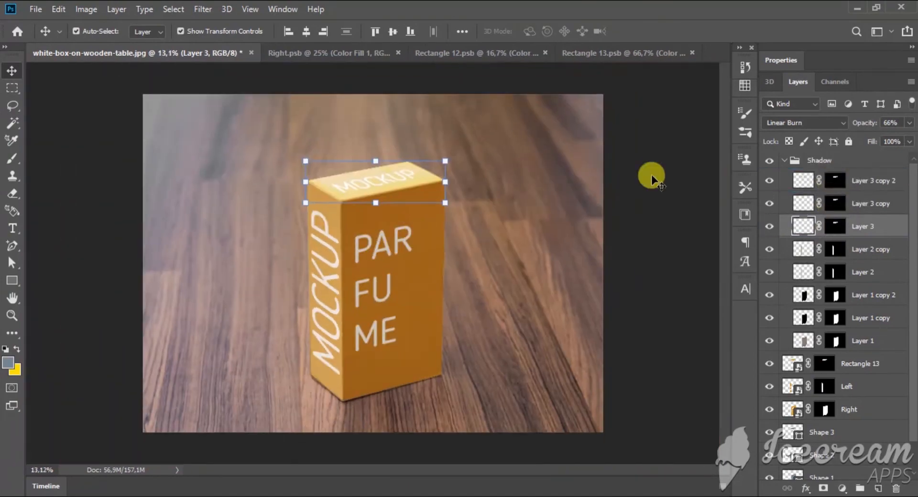
{"action": "left_click", "coordinate": [651, 175]}
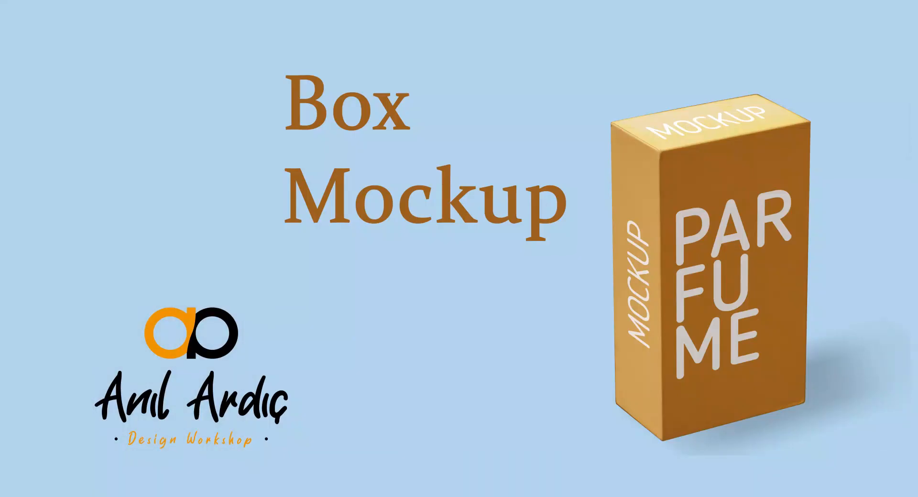